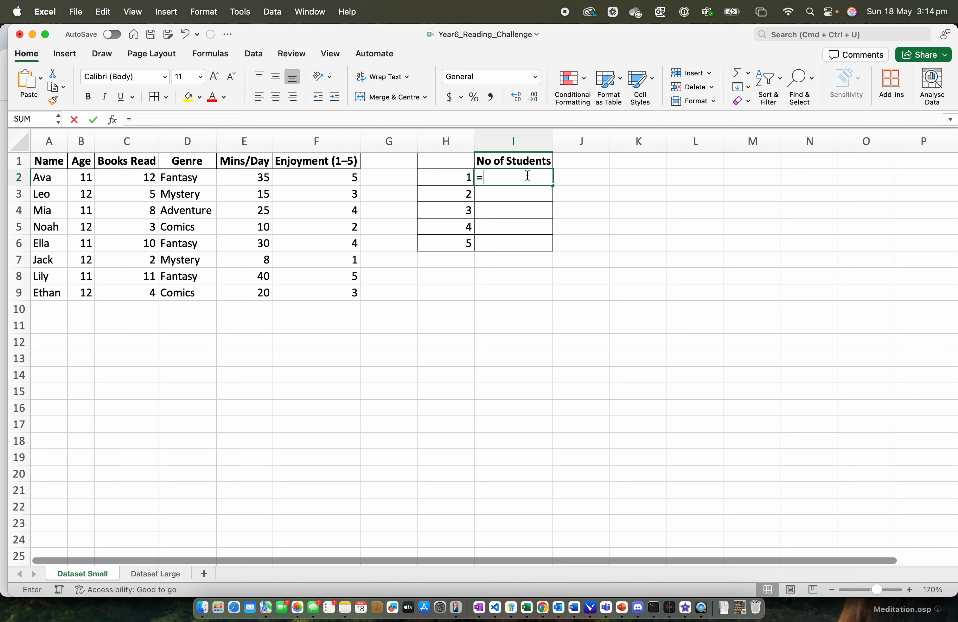
- Enter the formula =COUNTIF(F2:F9,H2) in cell I2 to count the students with enjoyment rating 1
type("(")
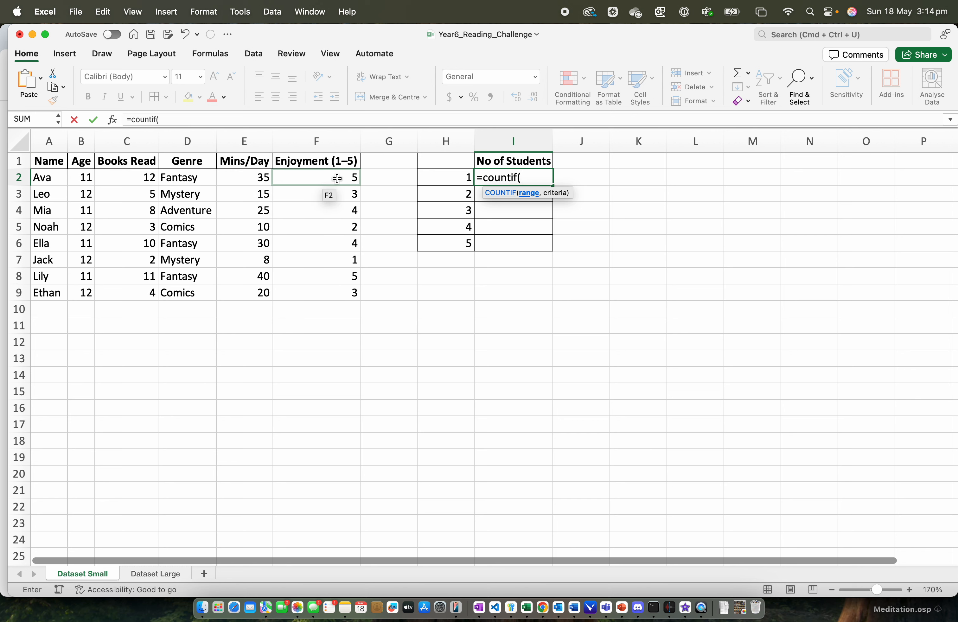
type("F2:")
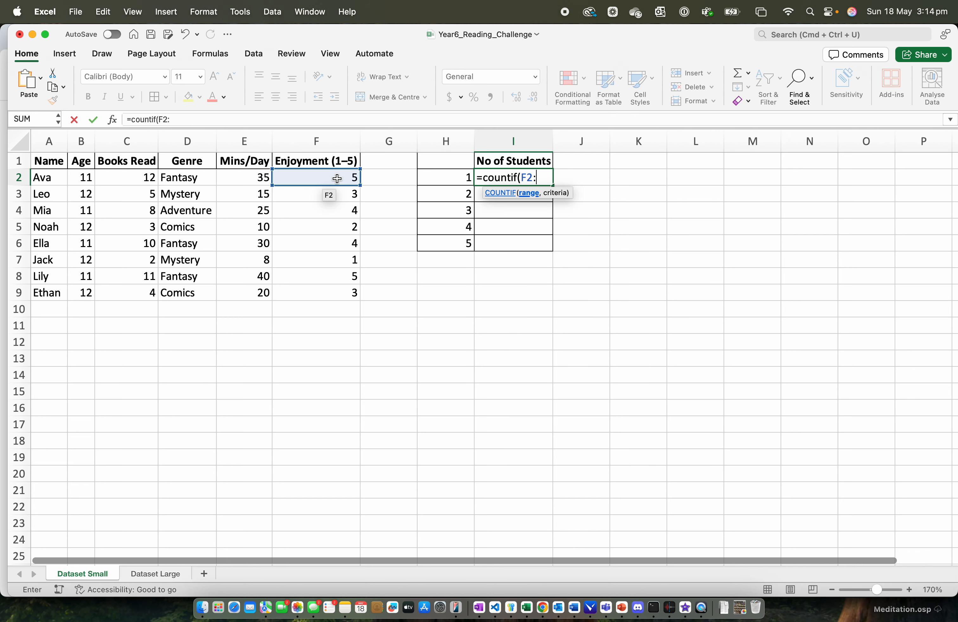
type("F9,")
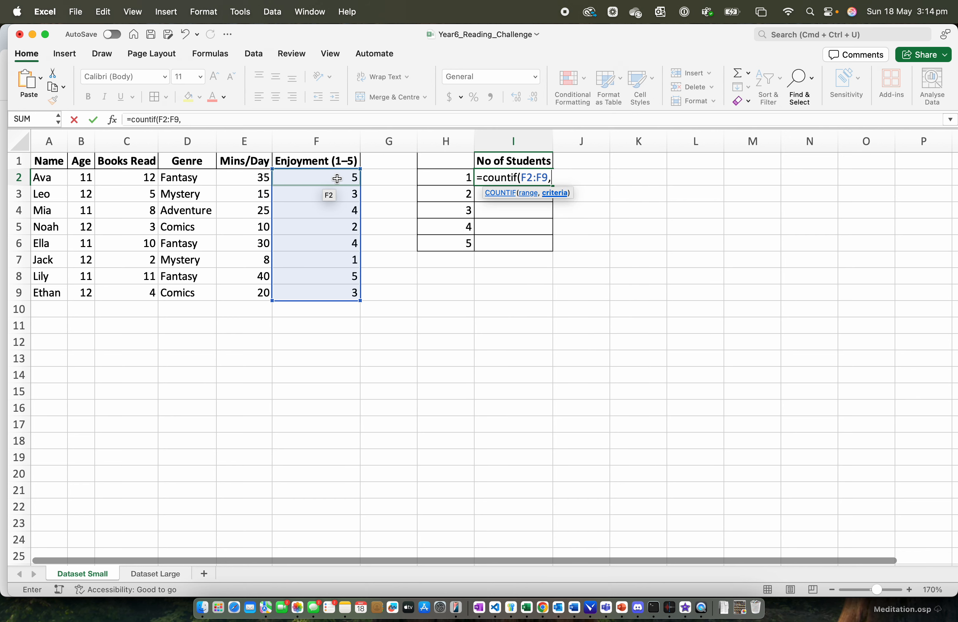
left_click(465, 182)
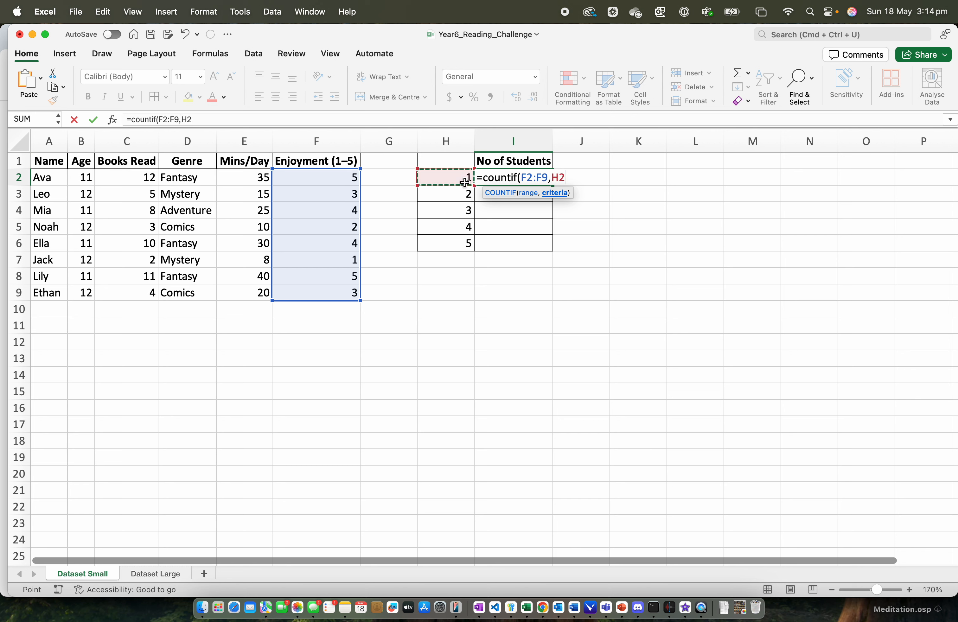
type(")")
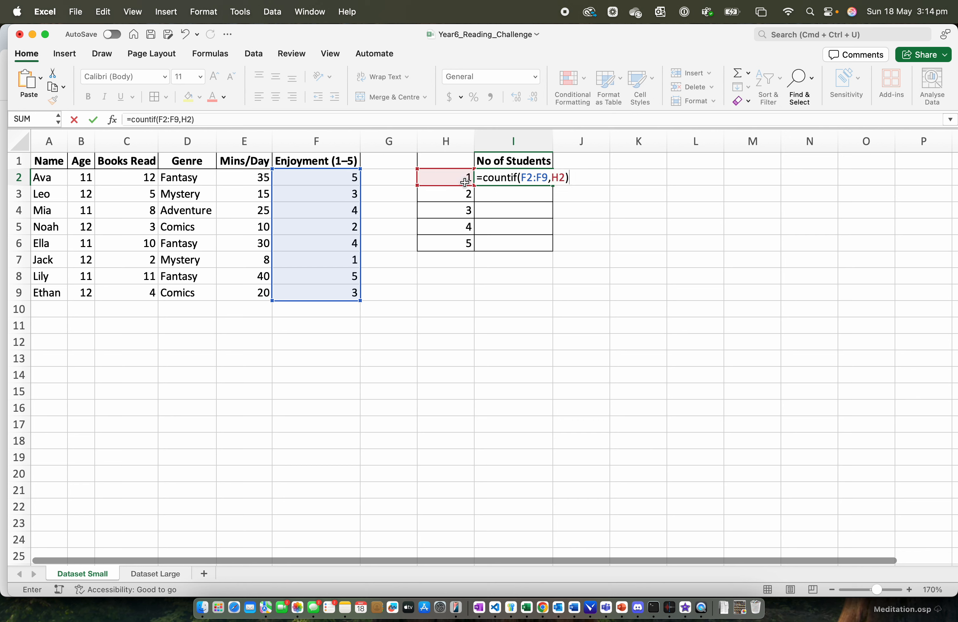
key("Return")
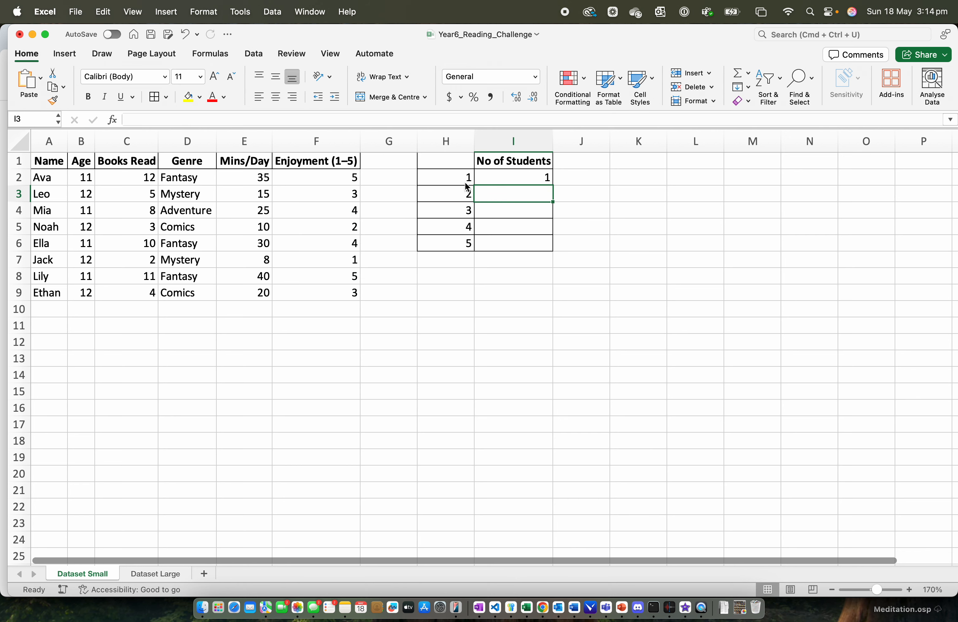
- Enter =COUNTIF(F2:F9,H3) in cell I3 to count the students who gave rating 2
type("=")
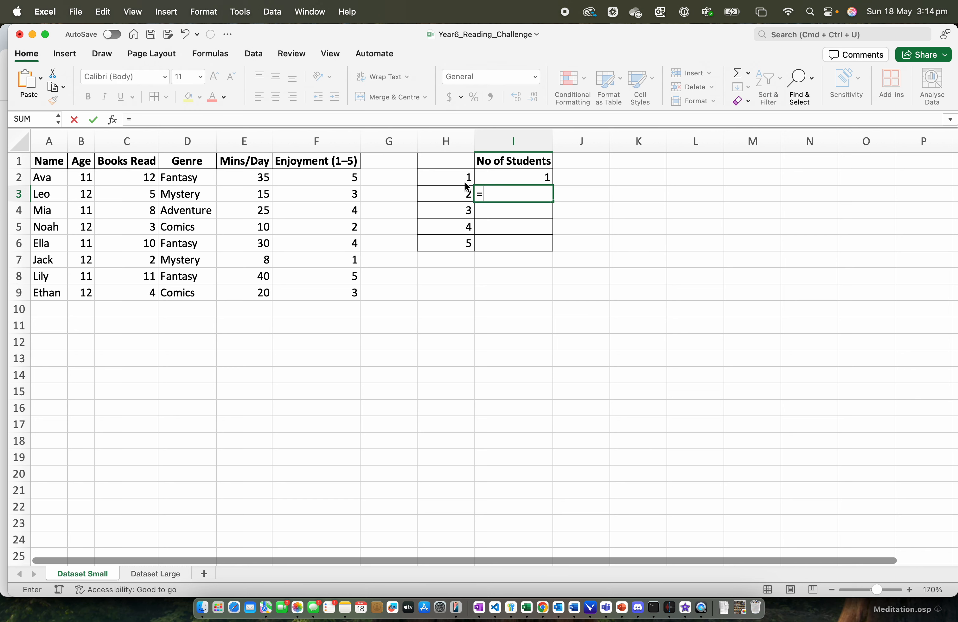
type("COUNTIF(")
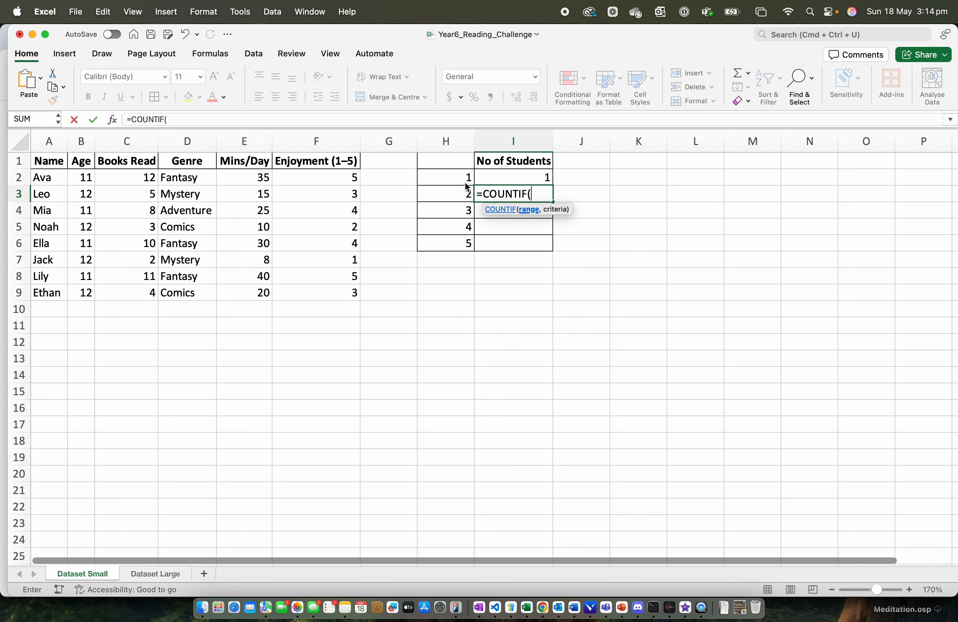
type("F2:F9,")
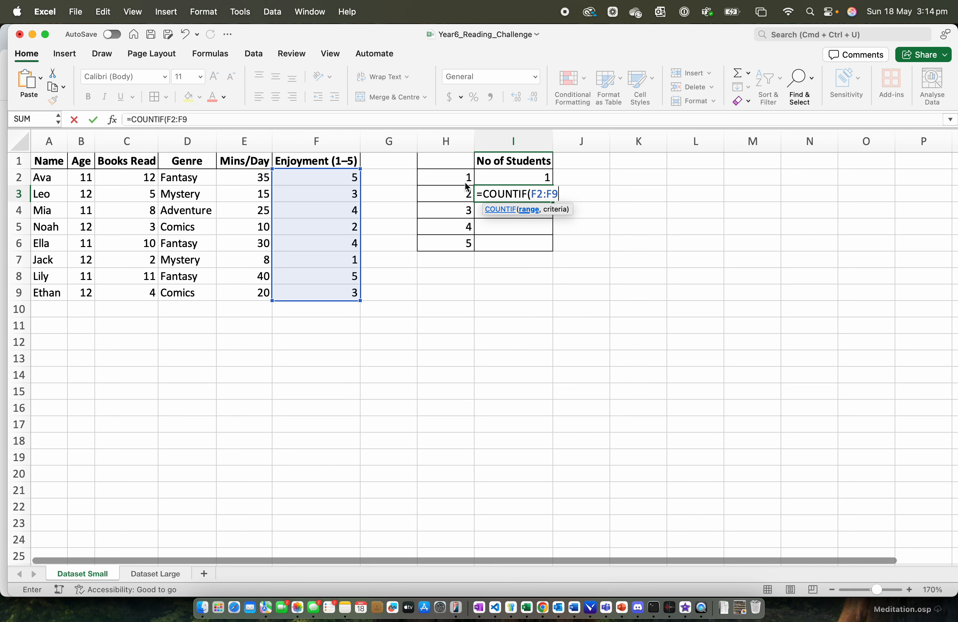
left_click(455, 193)
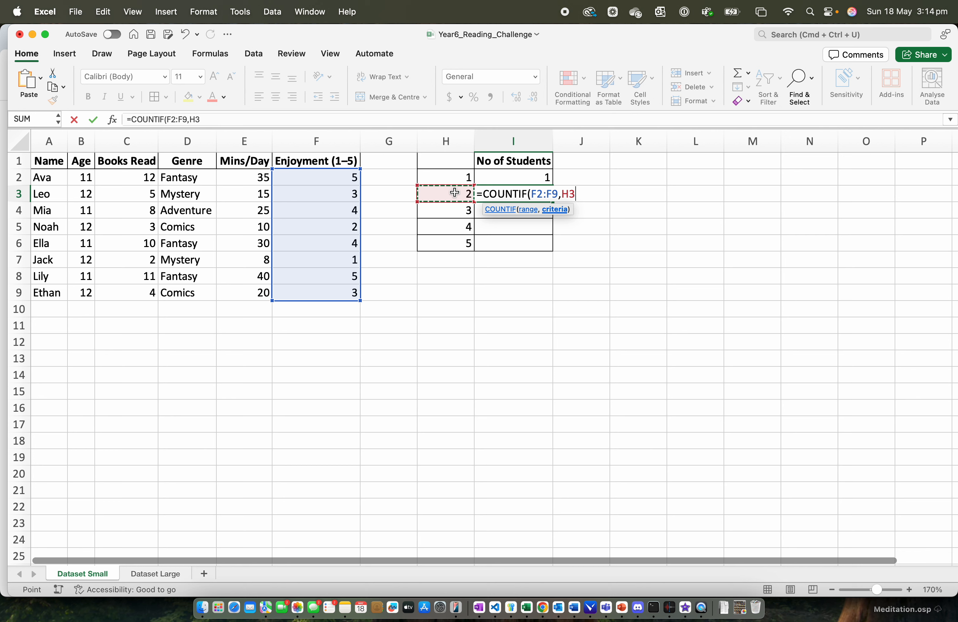
type(")")
key("Return")
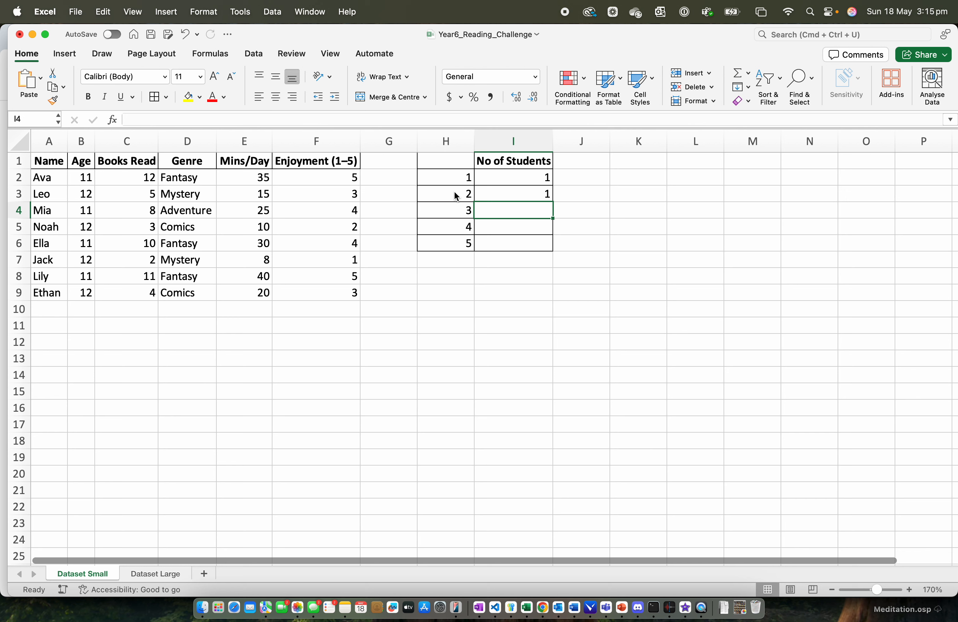
- Fill cell I4 with =COUNTIF(F2:F9,H4) to count the students with enjoyment rating 3
type("=")
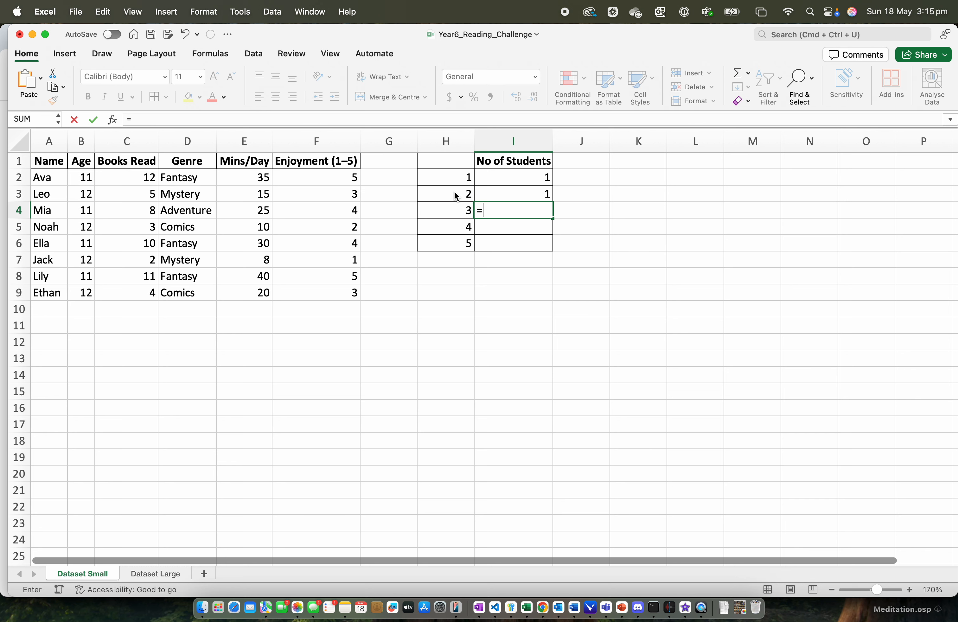
type("COUNTIF(")
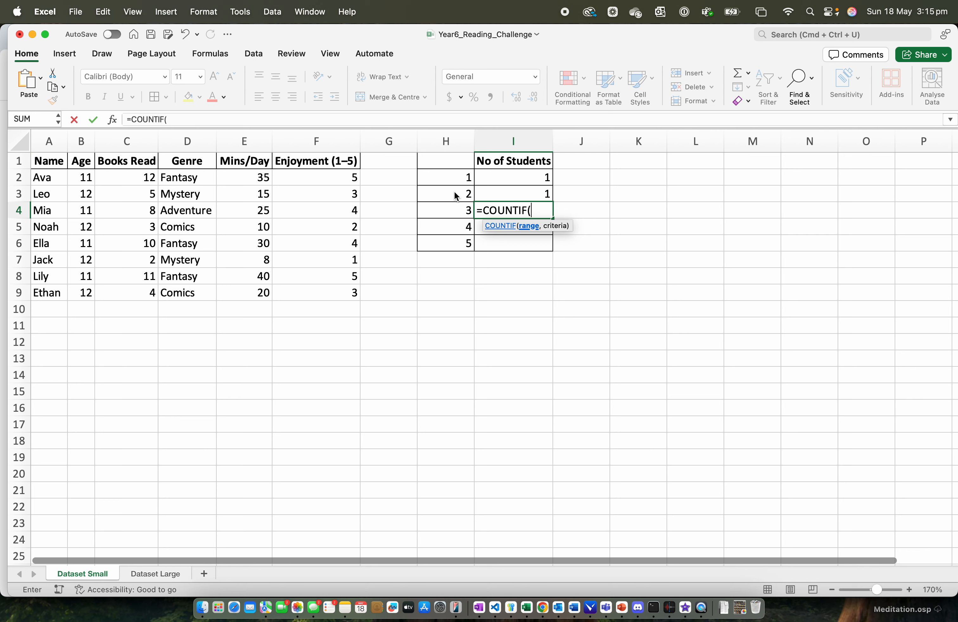
type("F2:F")
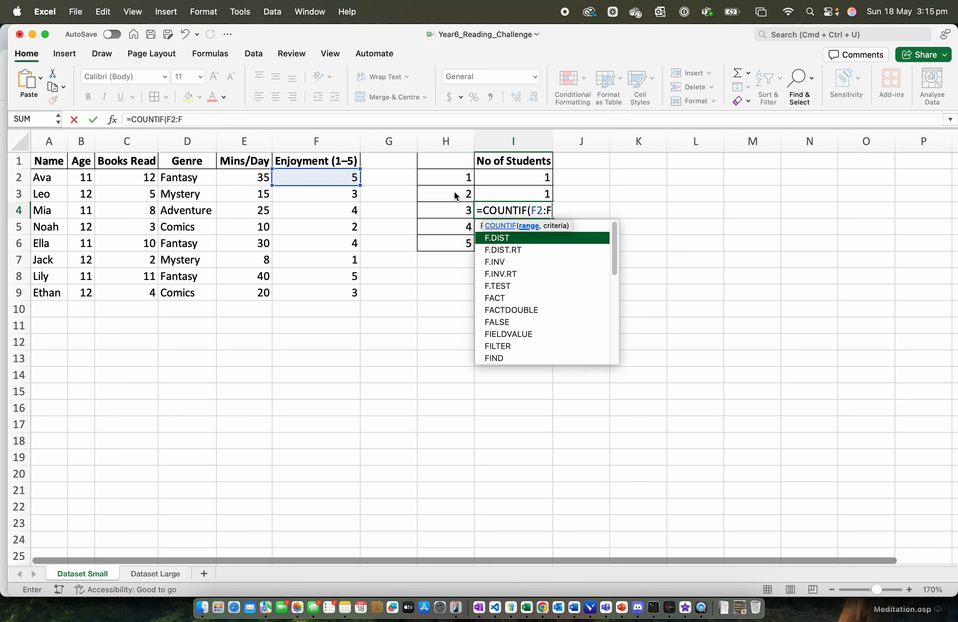
type("9,")
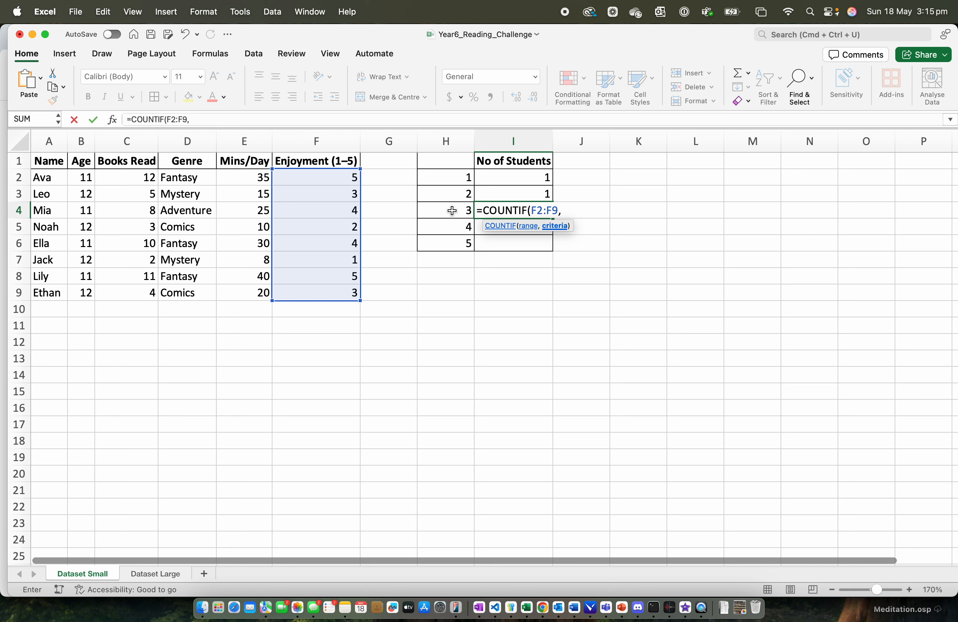
left_click(459, 209)
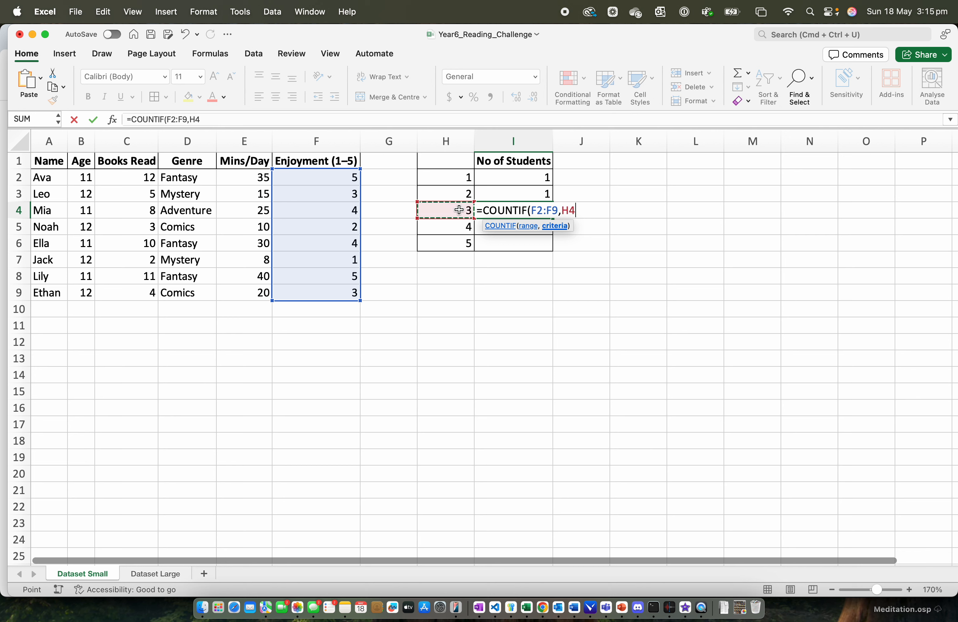
type(")")
key("Return")
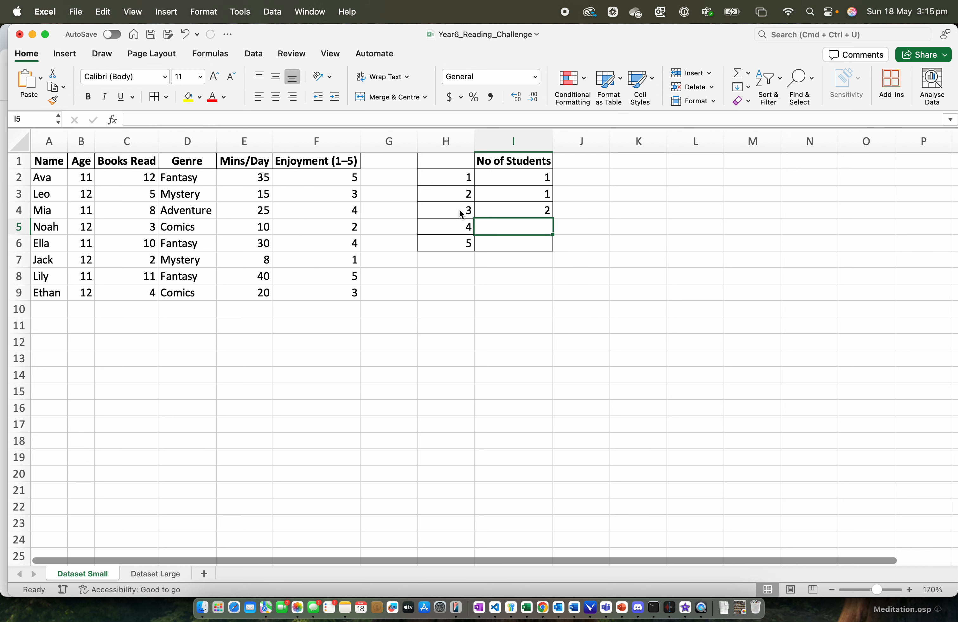
- Enter the formula =COUNTIF(F2:F9,H5) in cell I5 to count the rating 4 students
type("=COUNTIF(")
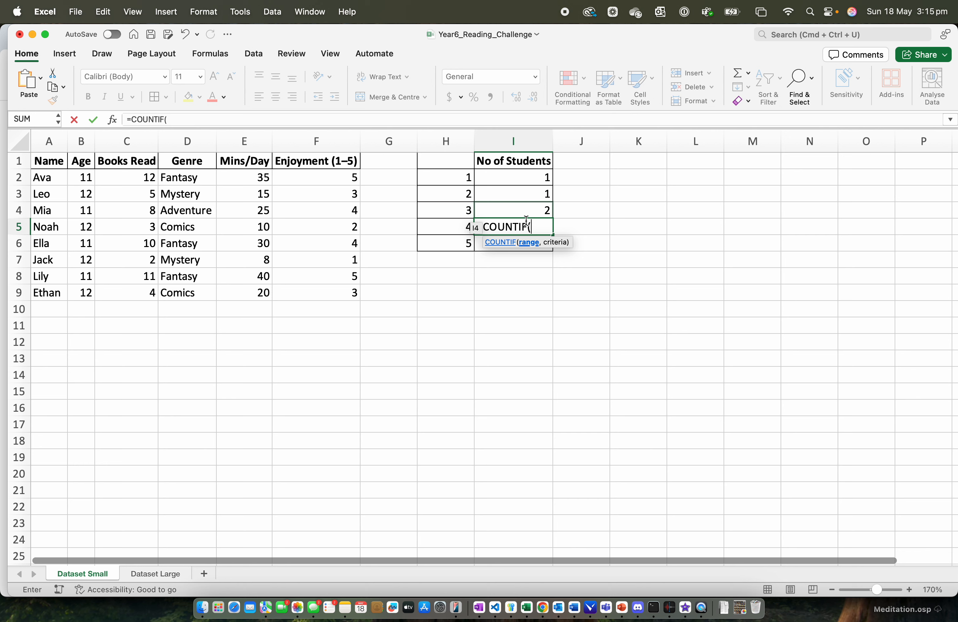
left_click(459, 225)
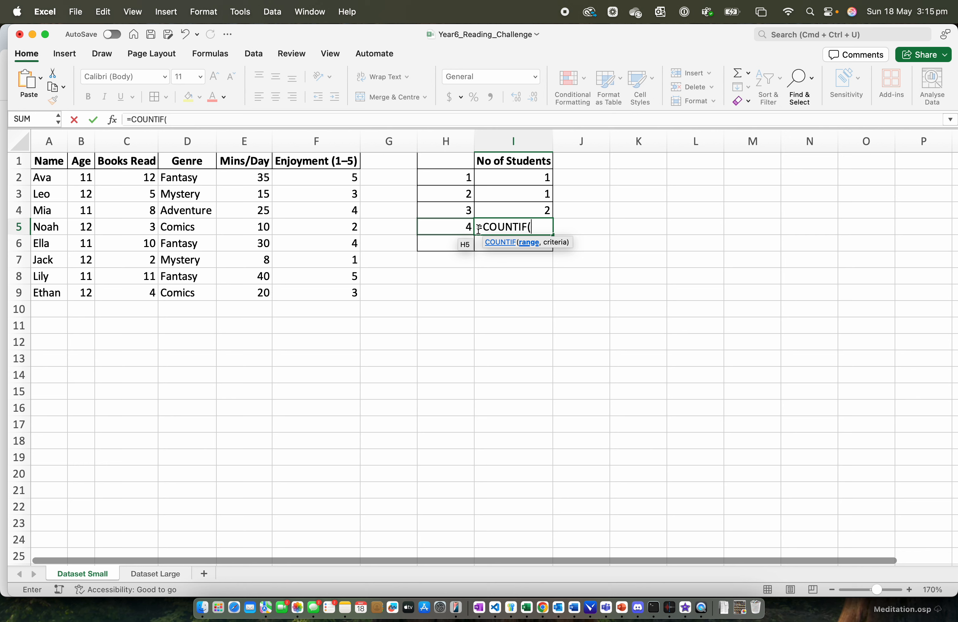
type("F2:F9")
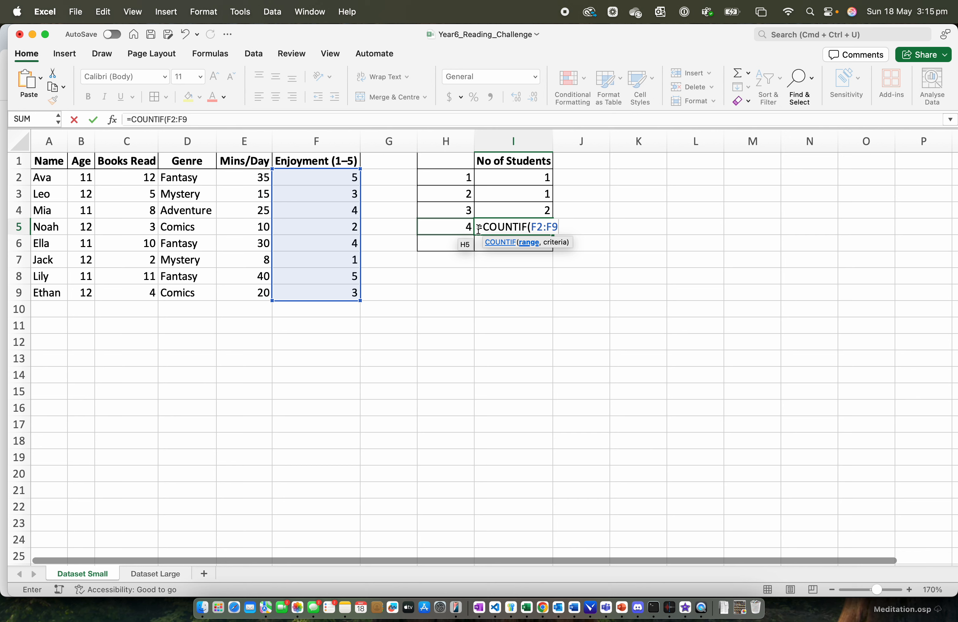
type(",")
left_click(461, 229)
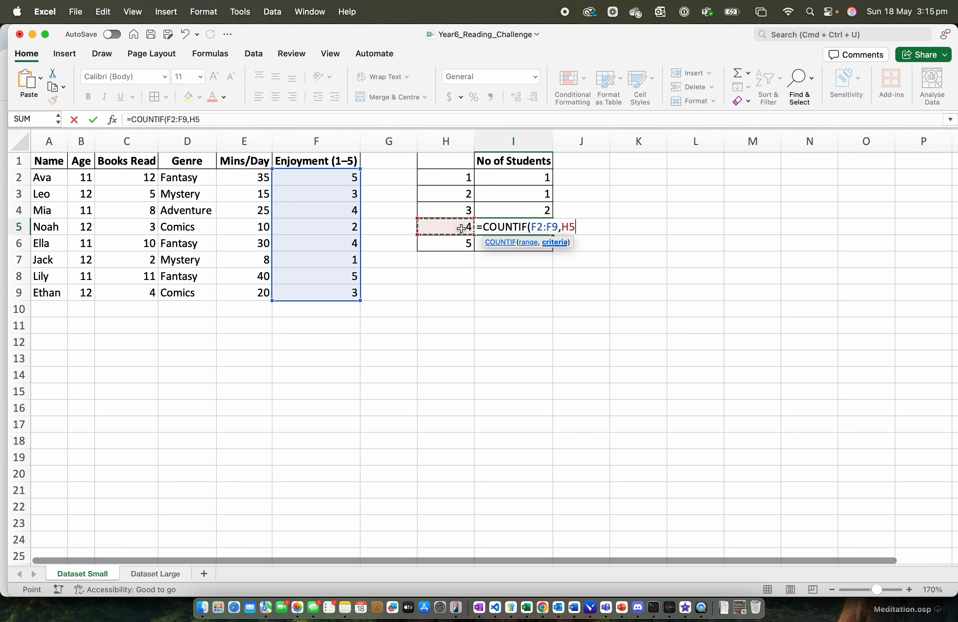
type(")")
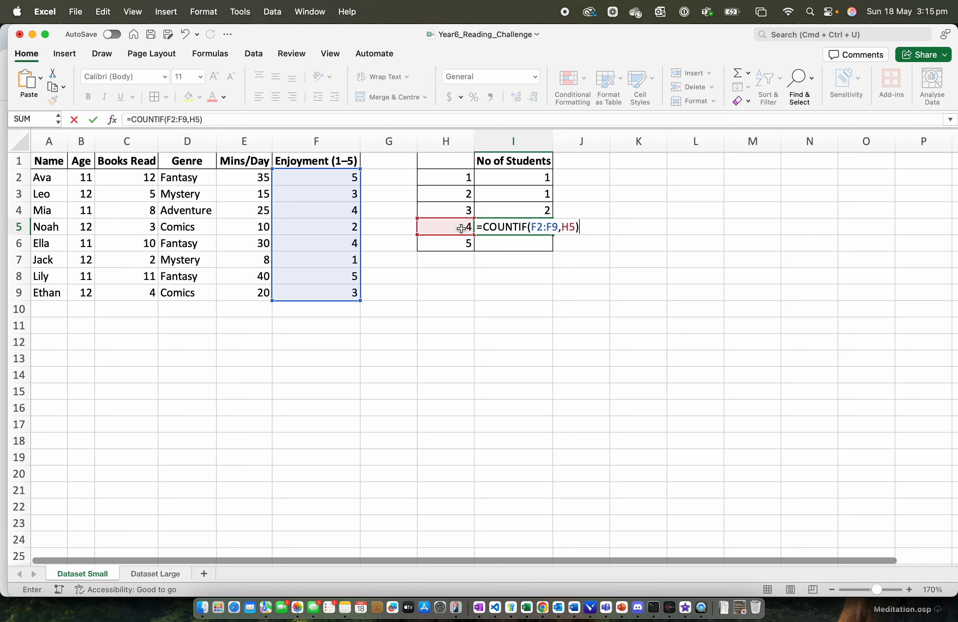
key("Return")
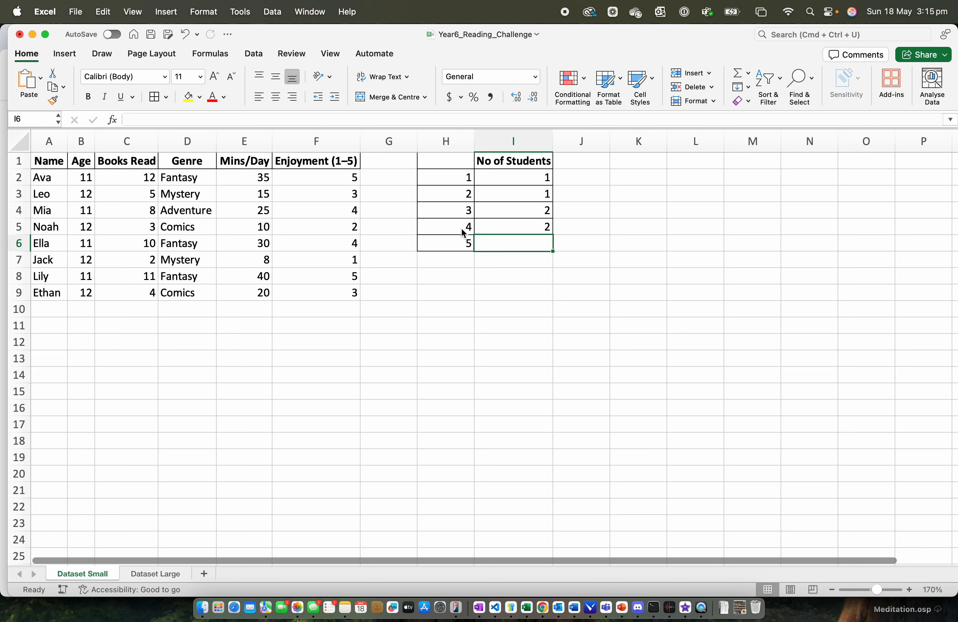
- Complete the count table with =COUNTIF(F2:F9,H6) in cell I6 for enjoyment rating 5
type("=COUT")
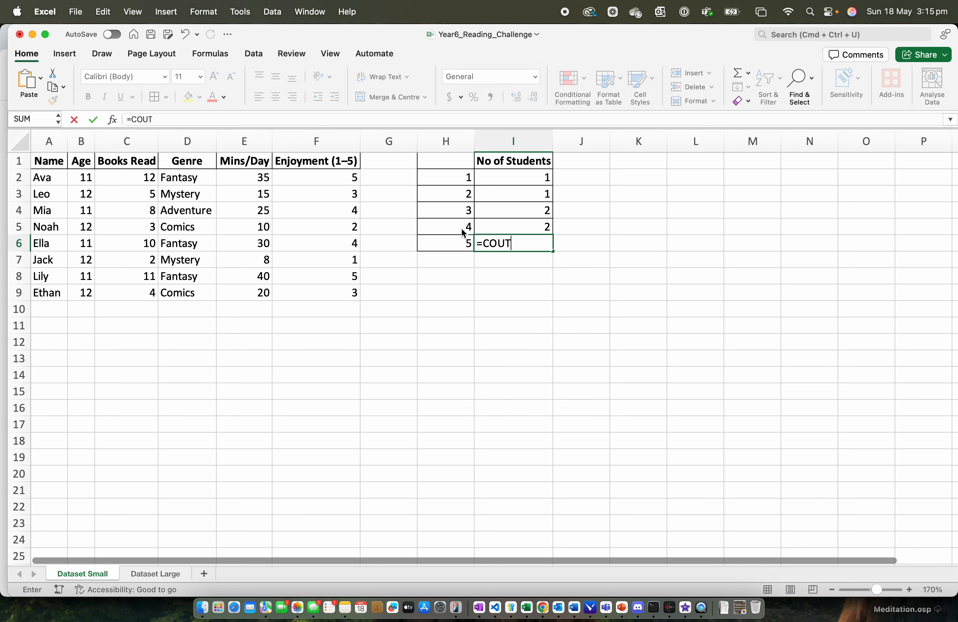
key("BackSpace")
type("NTI")
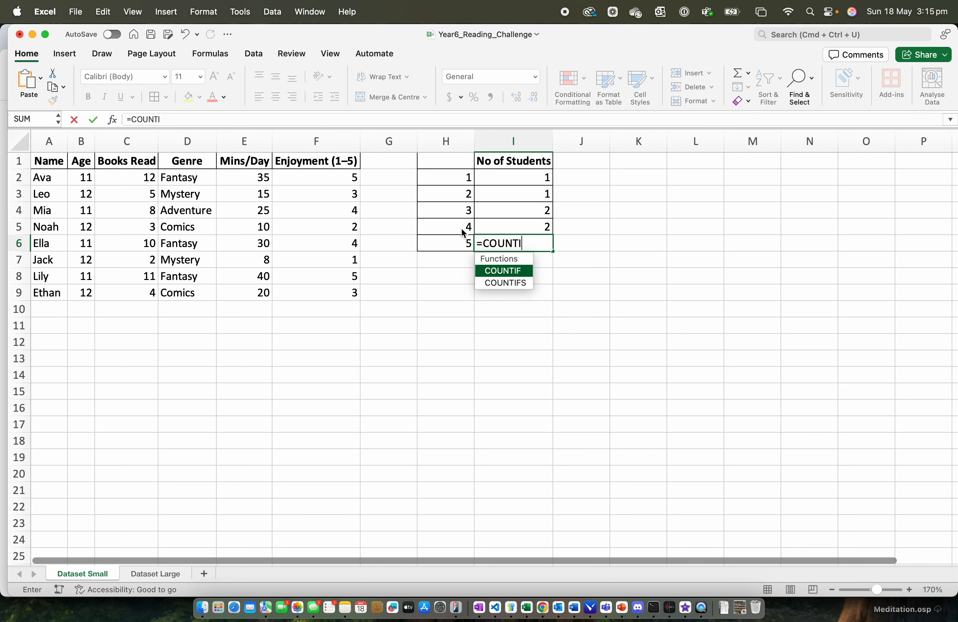
type("F(")
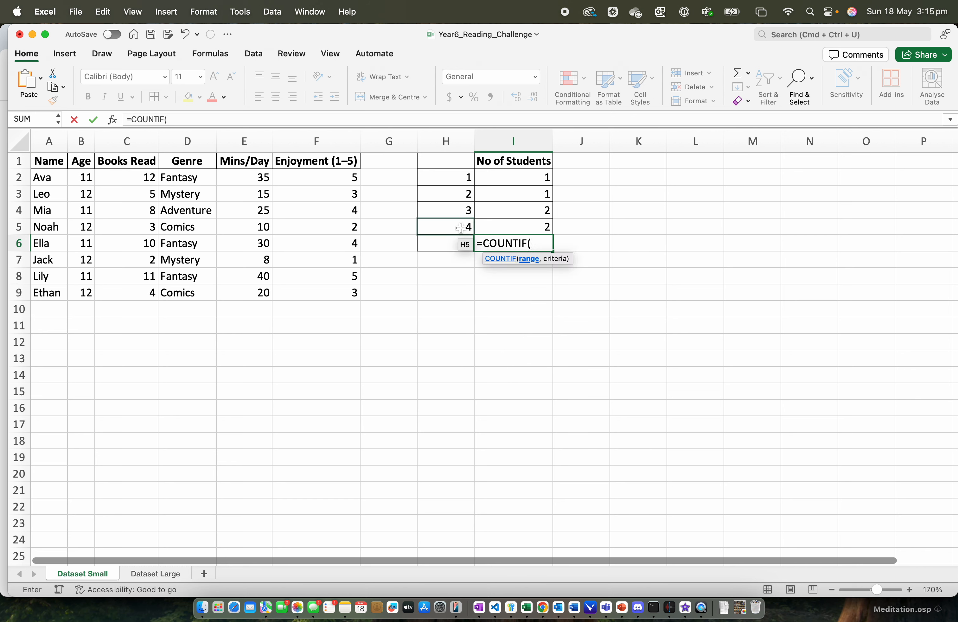
type("F2:")
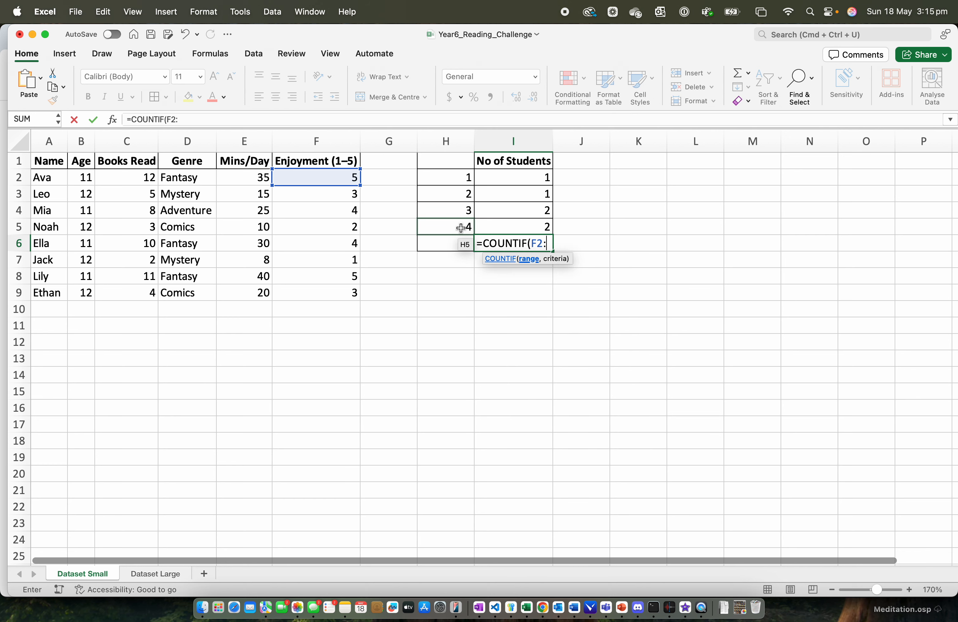
type("F9,")
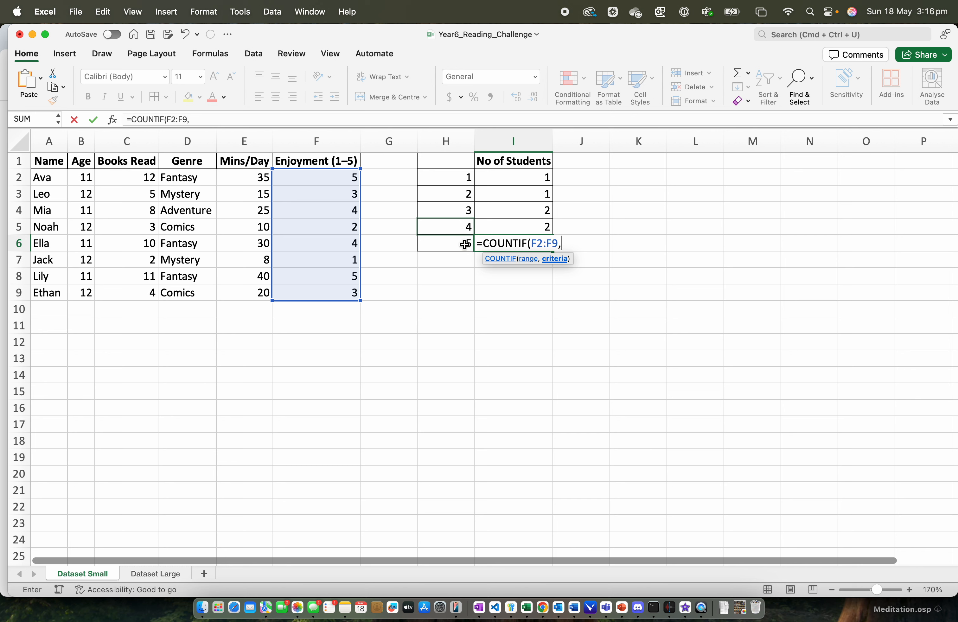
left_click(466, 244)
type(")")
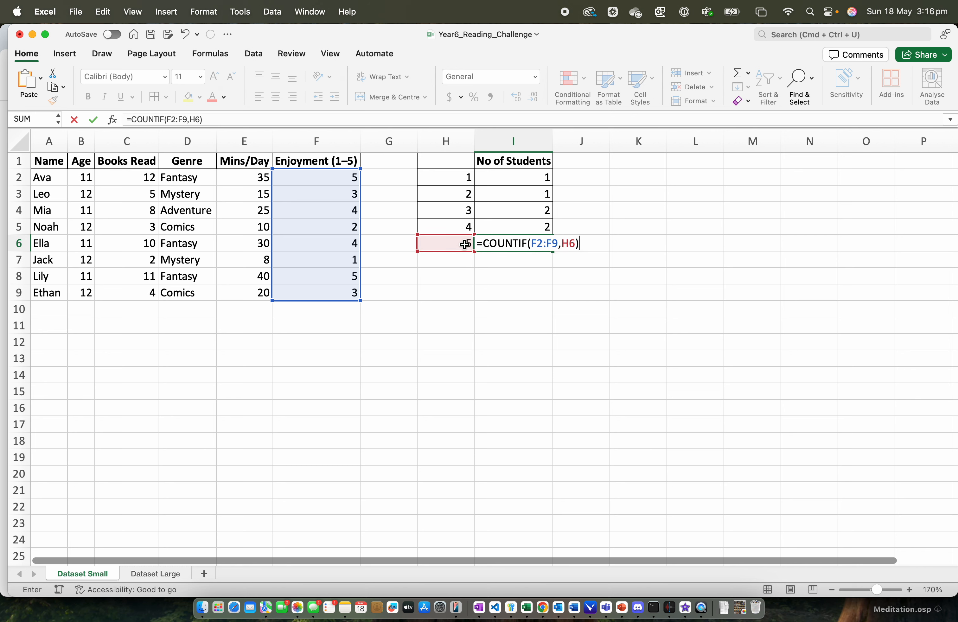
key("Return")
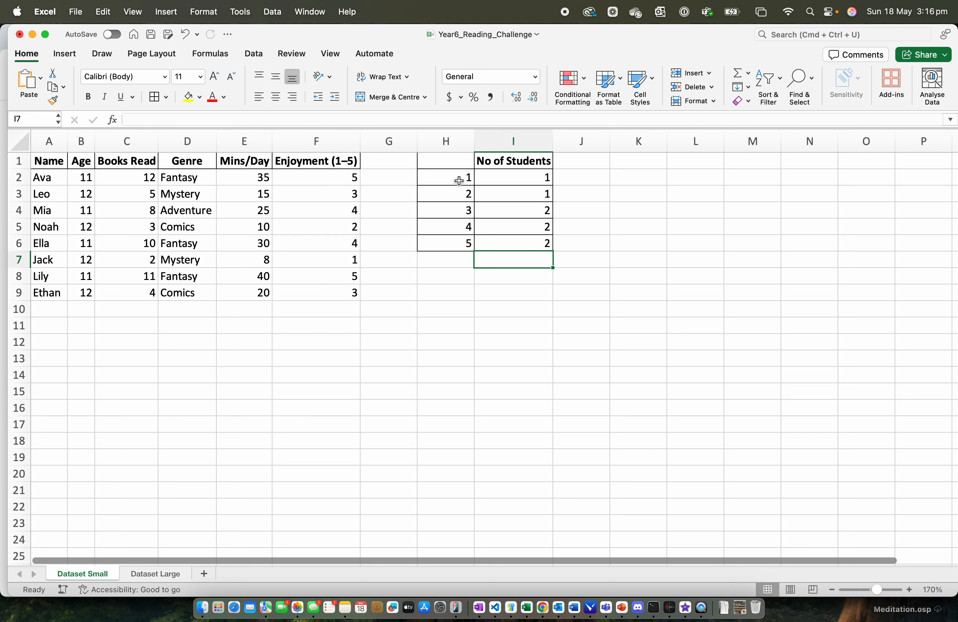
- Insert a 2D clustered column chart from H1:I6 and place it just below the count table
left_click_drag(458, 162, 529, 247)
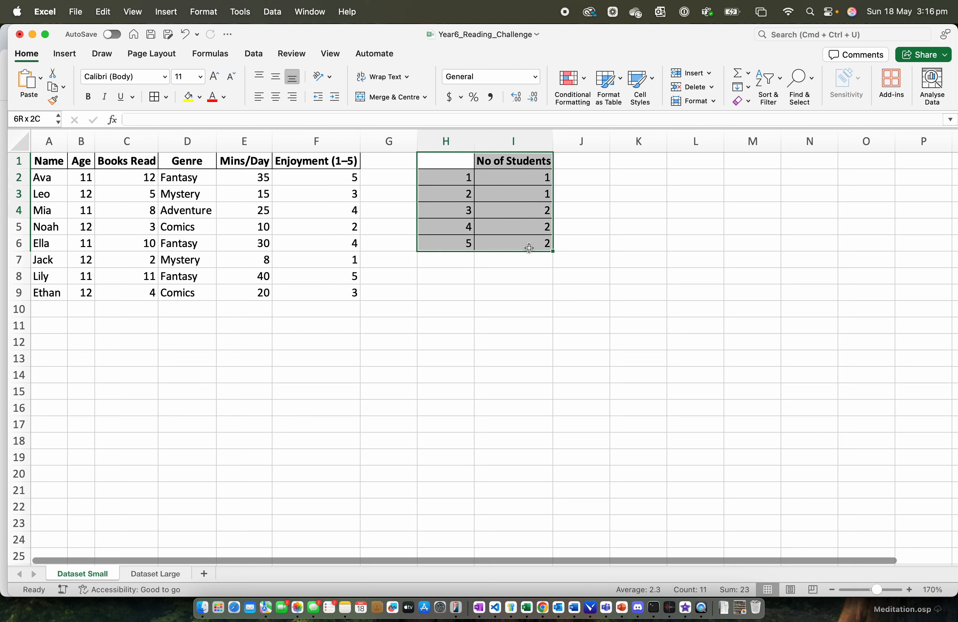
left_click(75, 61)
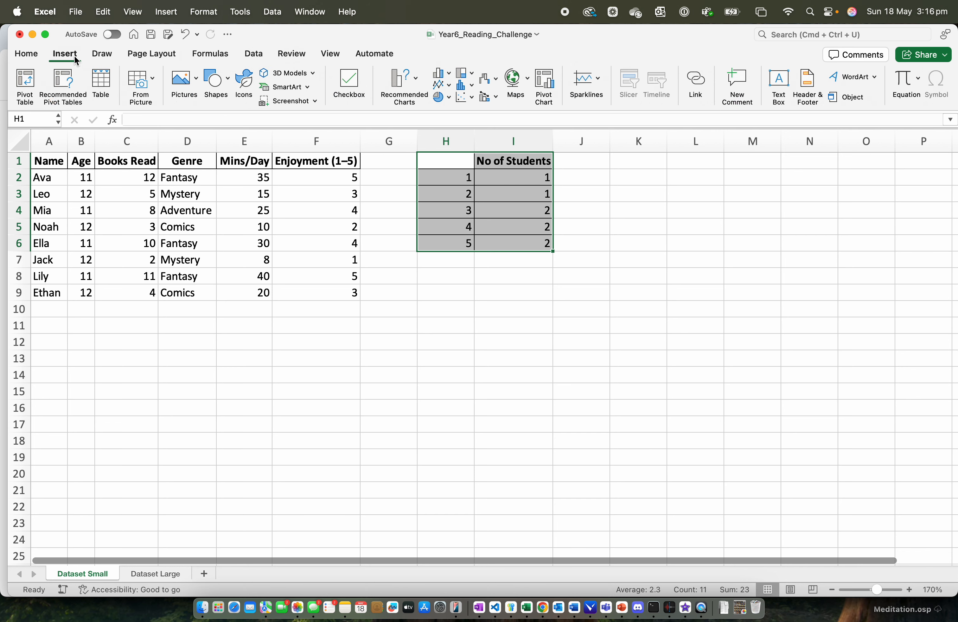
left_click(448, 75)
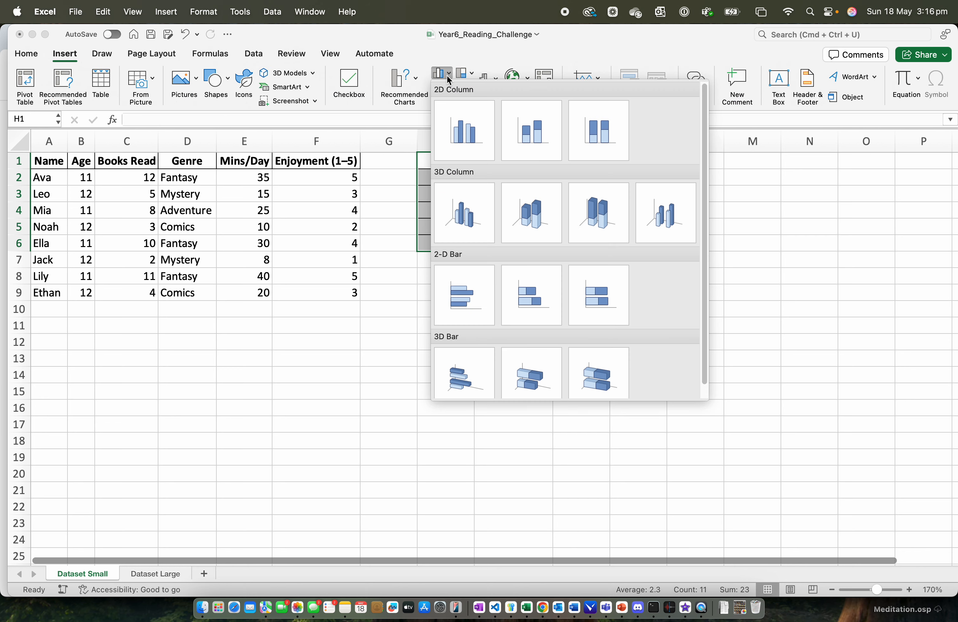
left_click(462, 131)
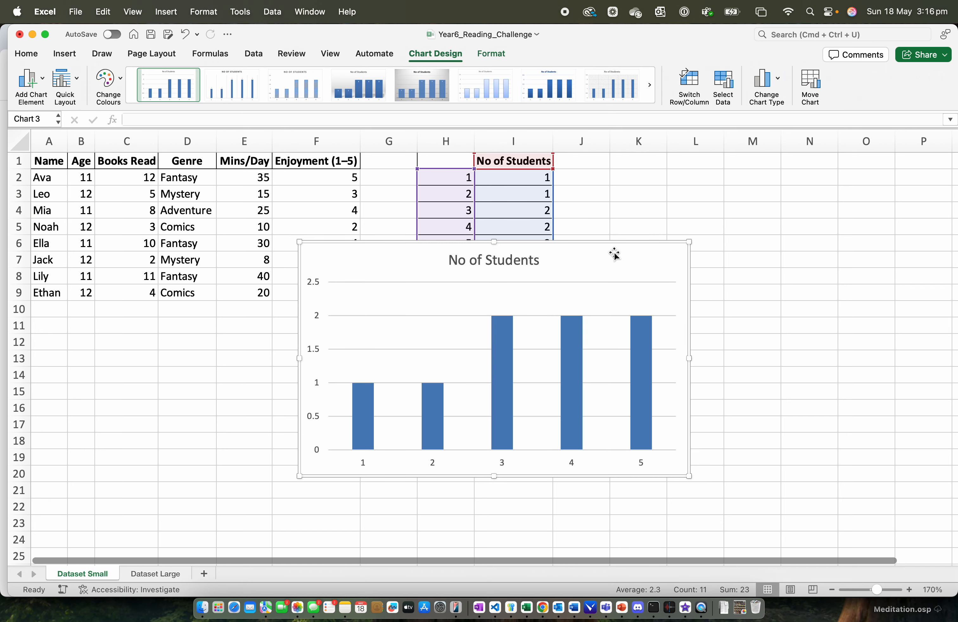
left_click_drag(615, 254, 746, 281)
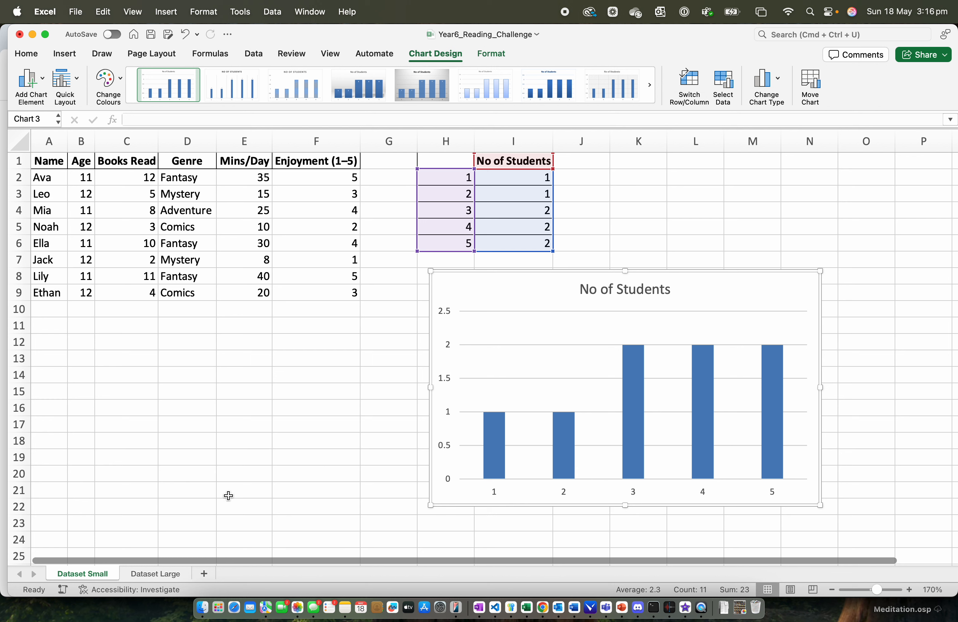
- Open the Dataset Large sheet and enter =COUNTIF(F2:F101,H2) in cell I2 to count the students with enjoyment rating 1
left_click(169, 576)
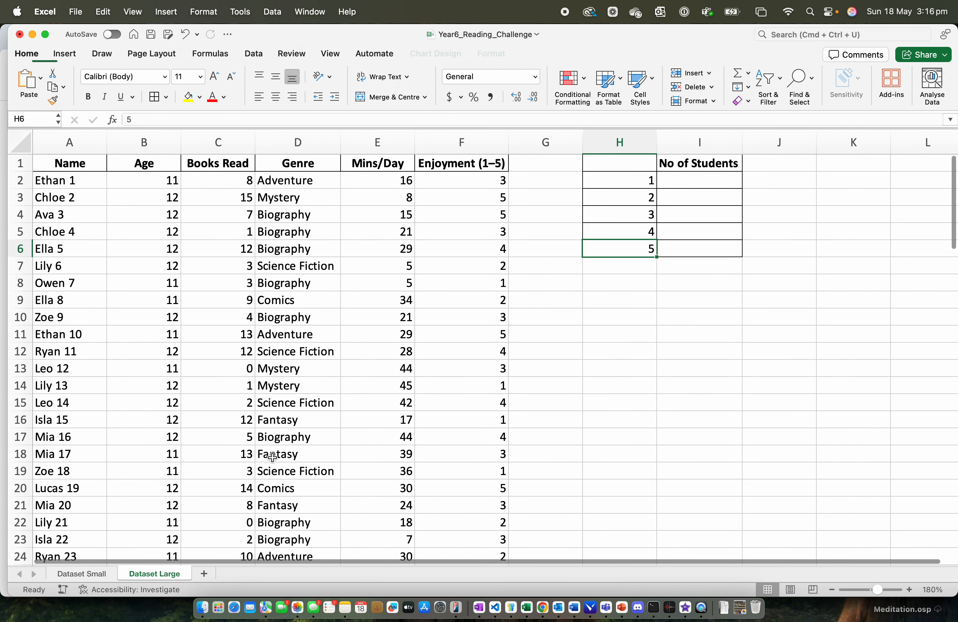
left_click(544, 334)
left_click(702, 184)
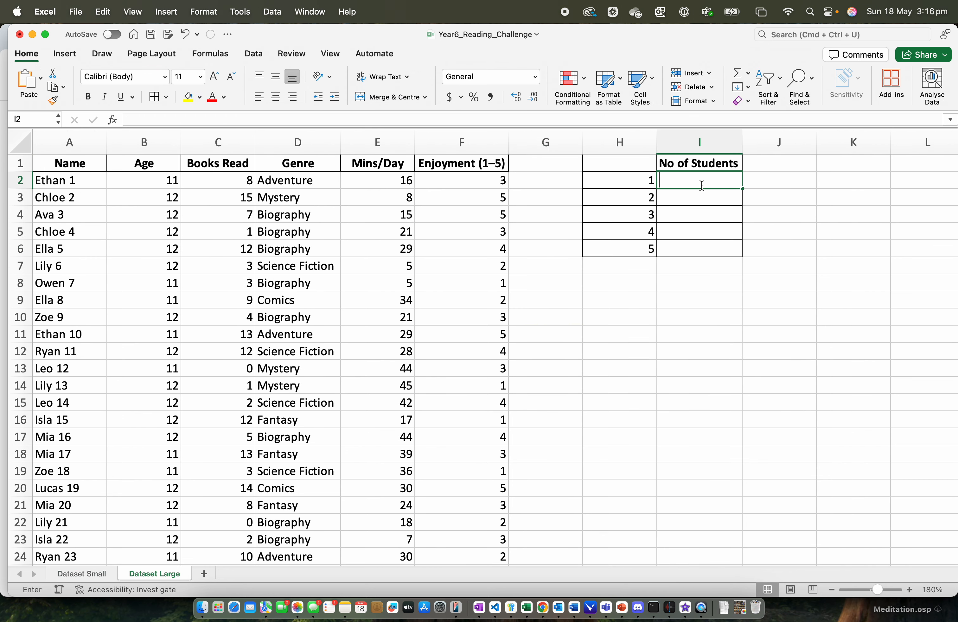
type("=COUNTIF(")
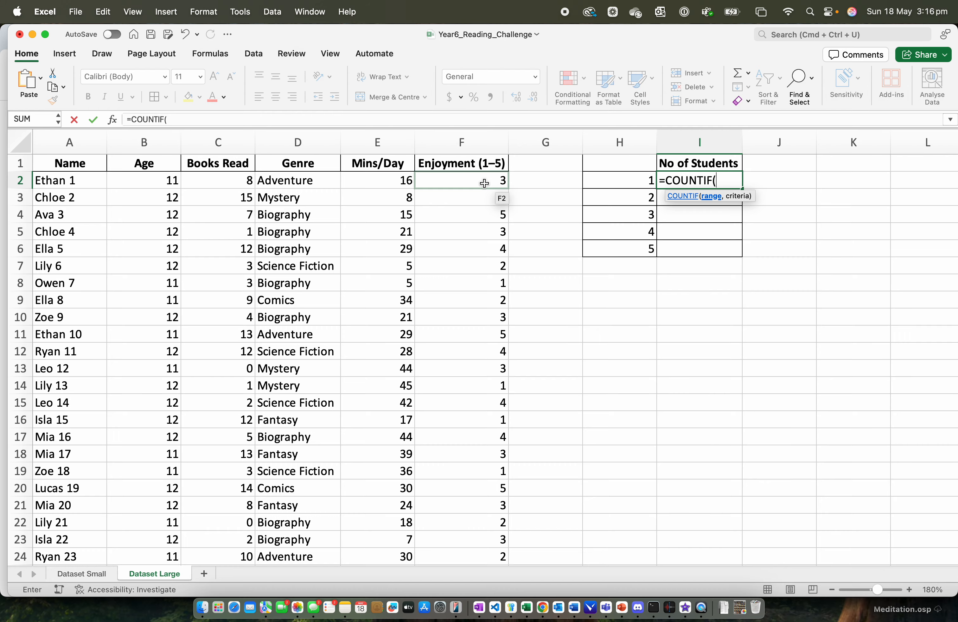
type("F2:")
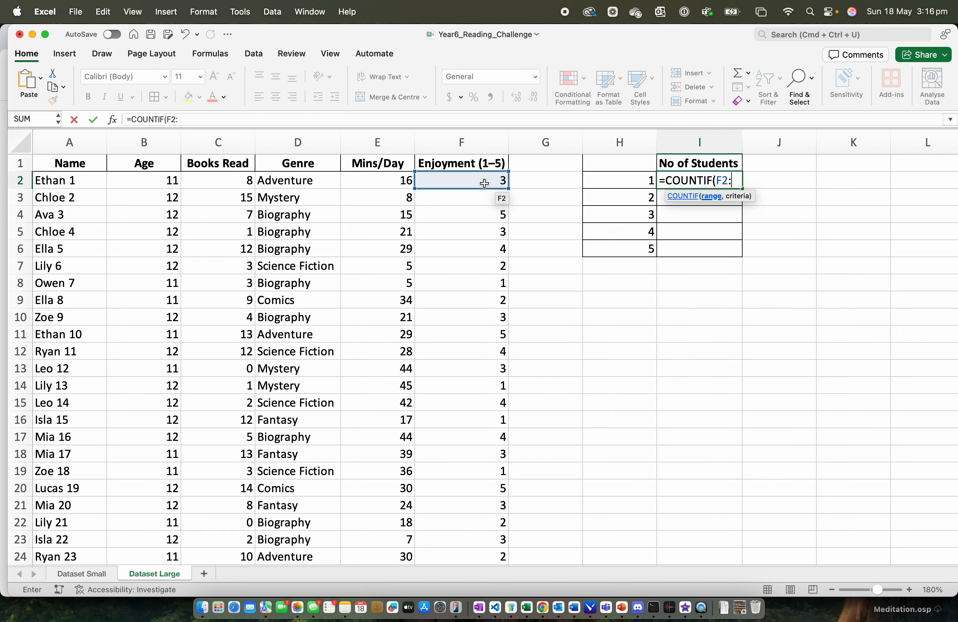
type("F")
scroll(477, 293, "down", 15)
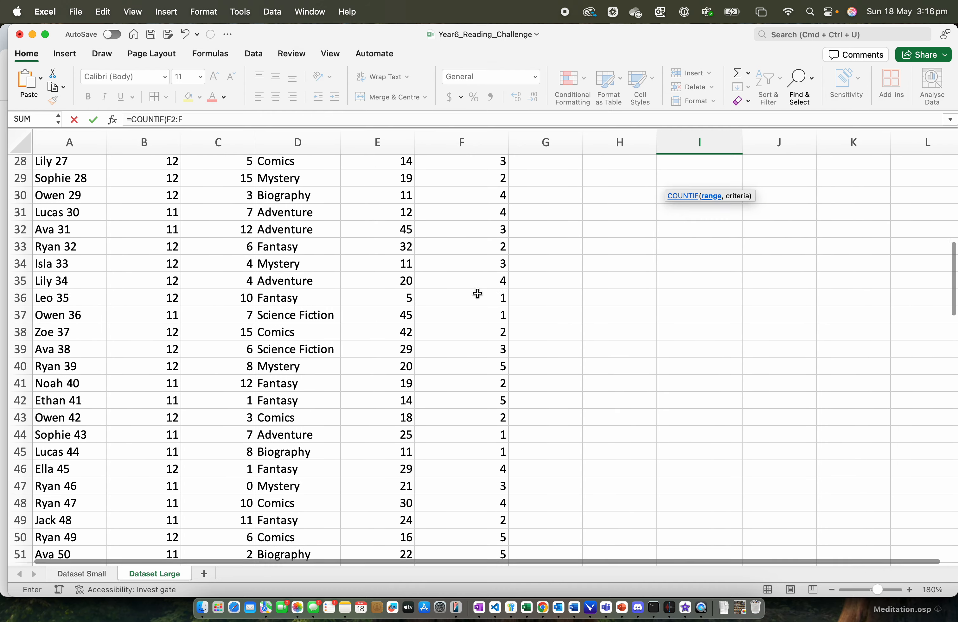
scroll(476, 293, "down", 10)
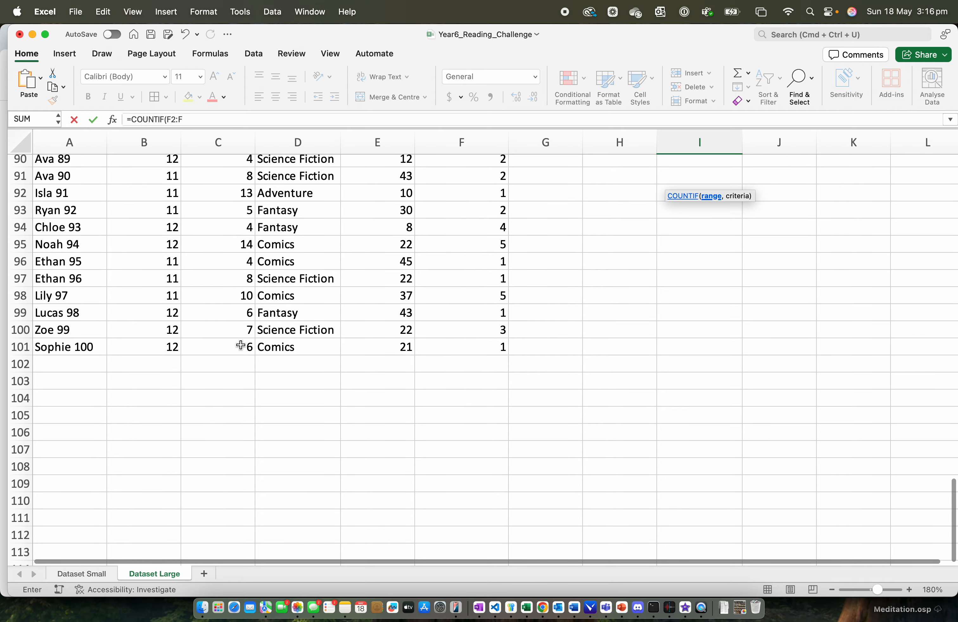
scroll(509, 350, "up", 20)
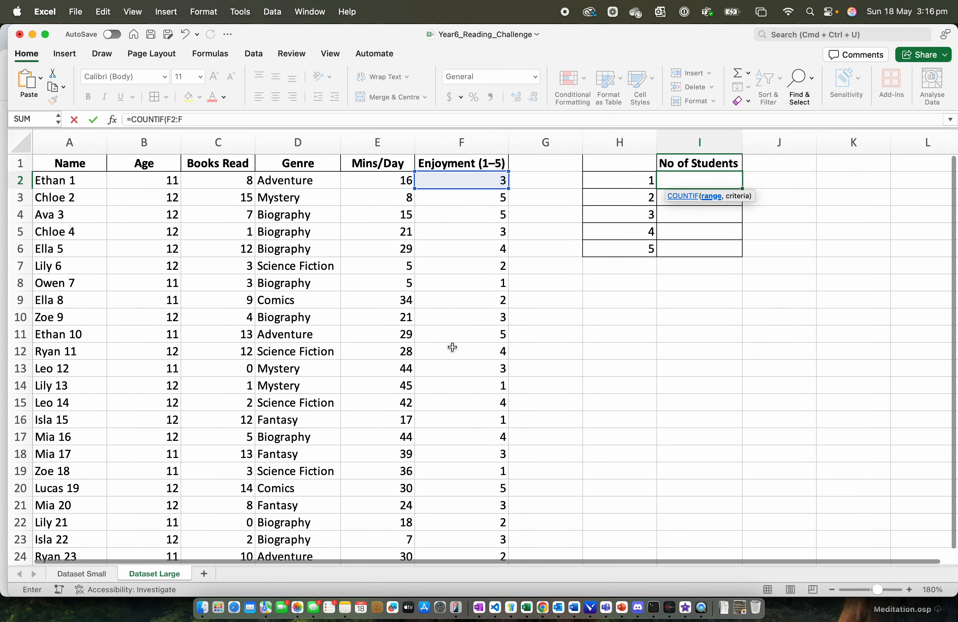
type("101")
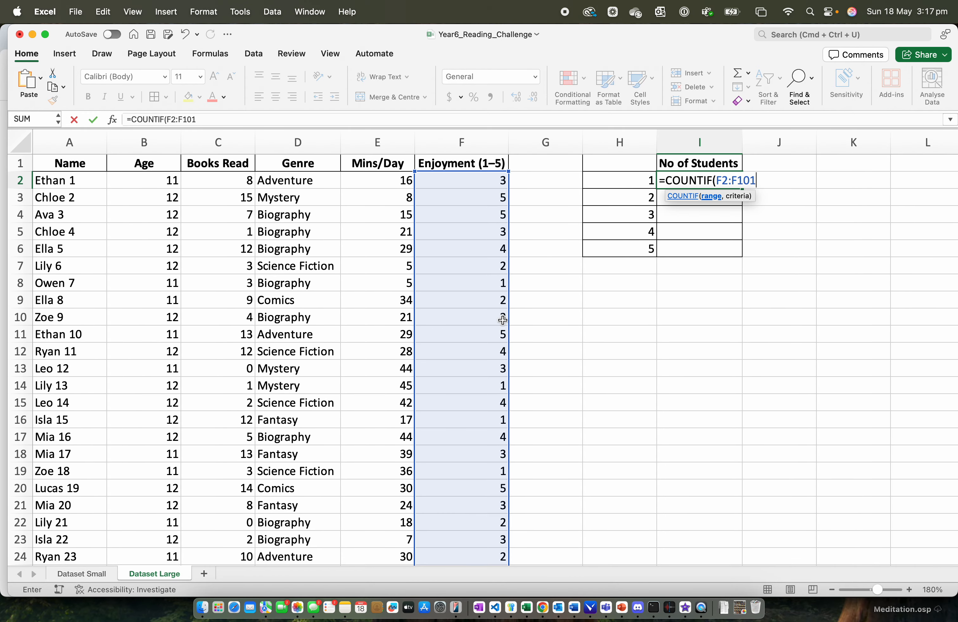
type(",")
left_click(628, 183)
type(")")
key("Return")
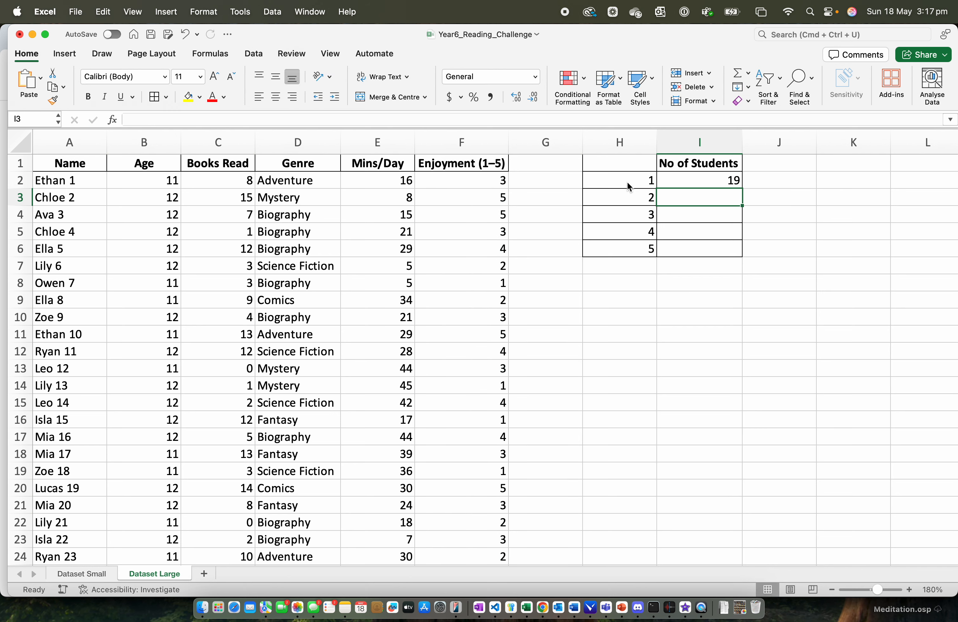
- Make the range in I2's formula absolute, as =COUNTIF($F$2:$F$101,H2), and fill the formula down to I6
left_click(698, 178)
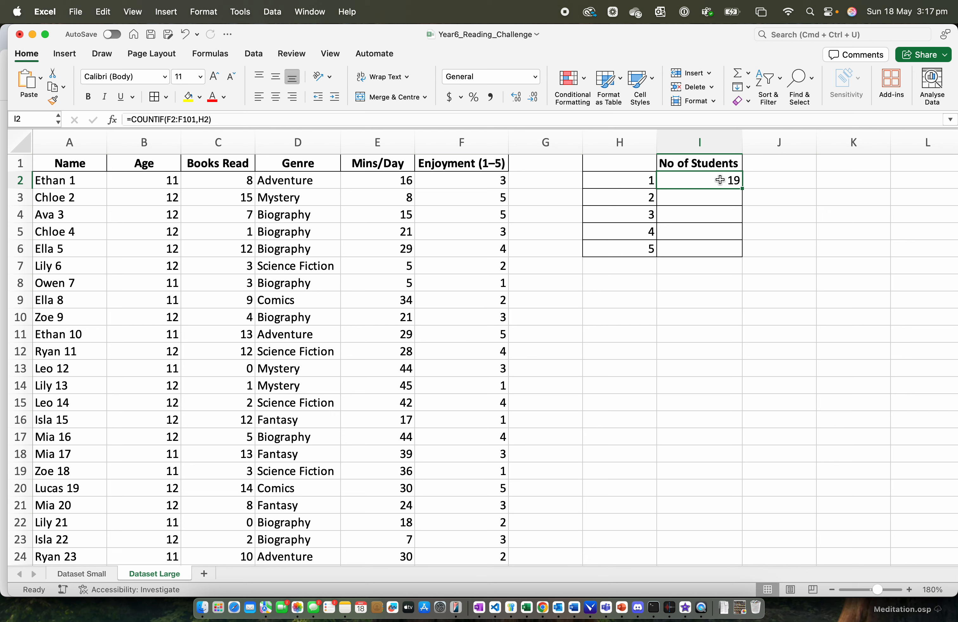
double_click(732, 182)
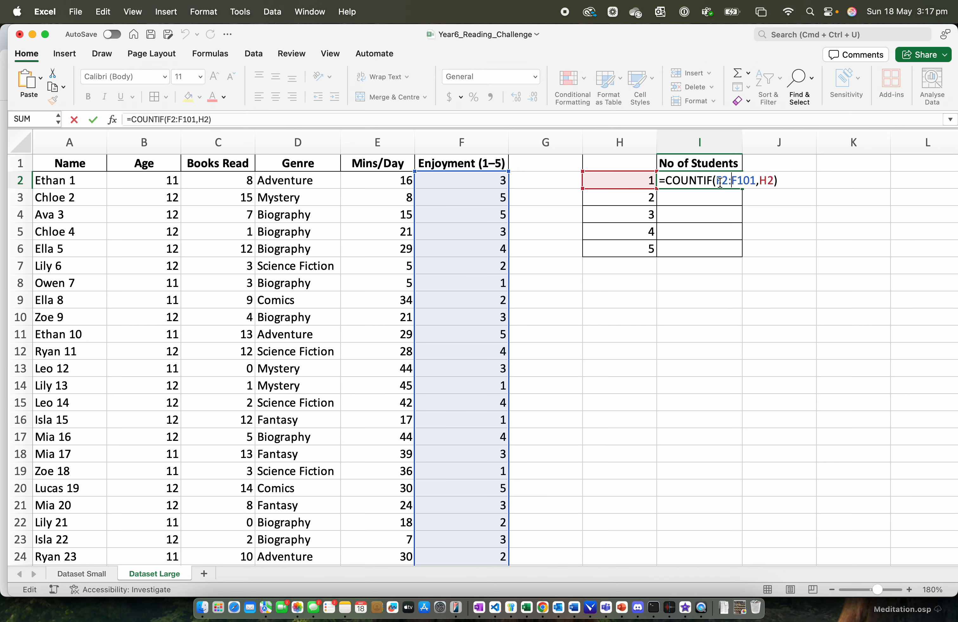
left_click(721, 182)
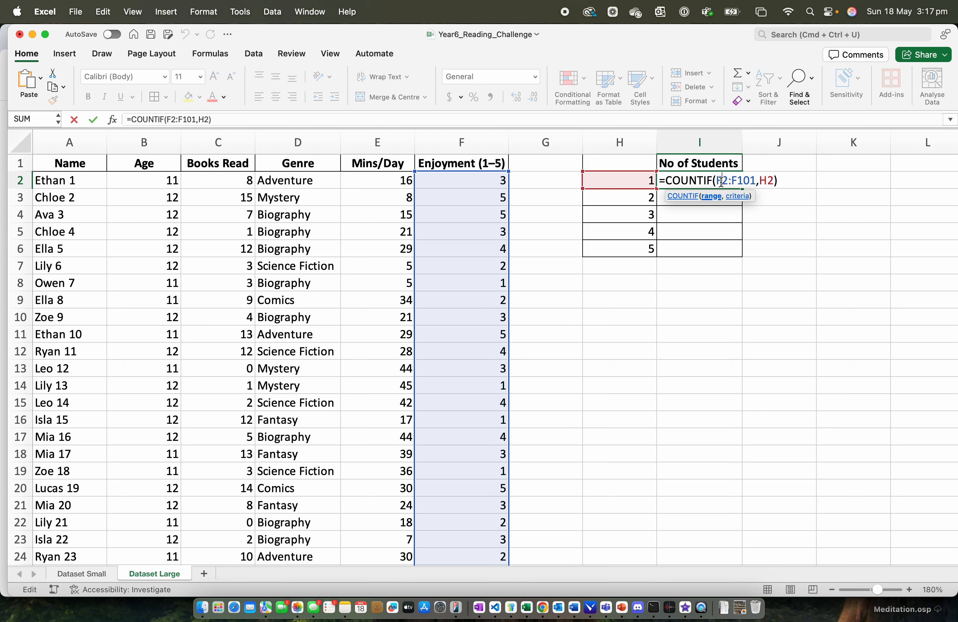
key("F4")
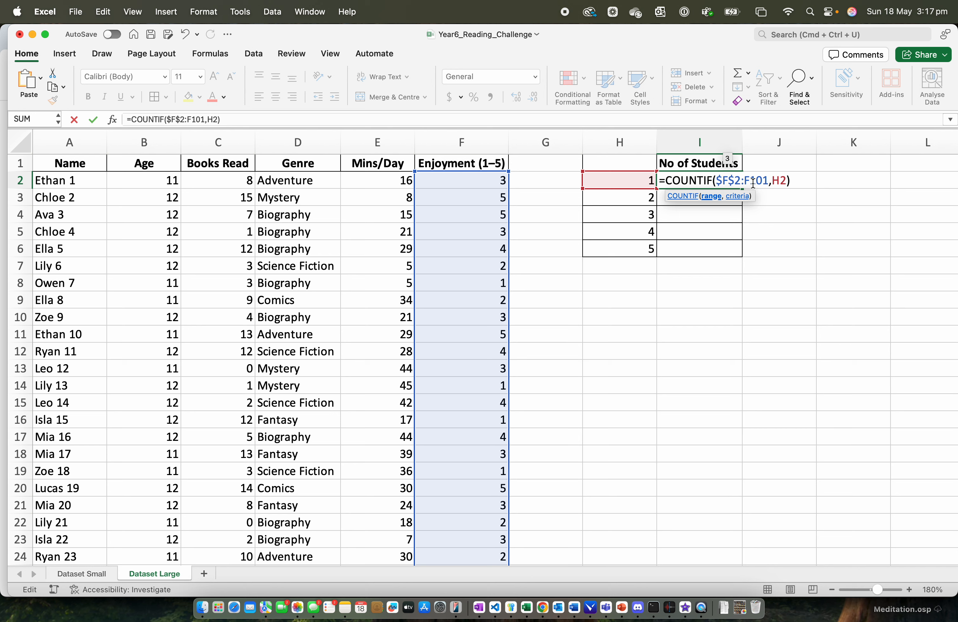
left_click(753, 182)
key("F4")
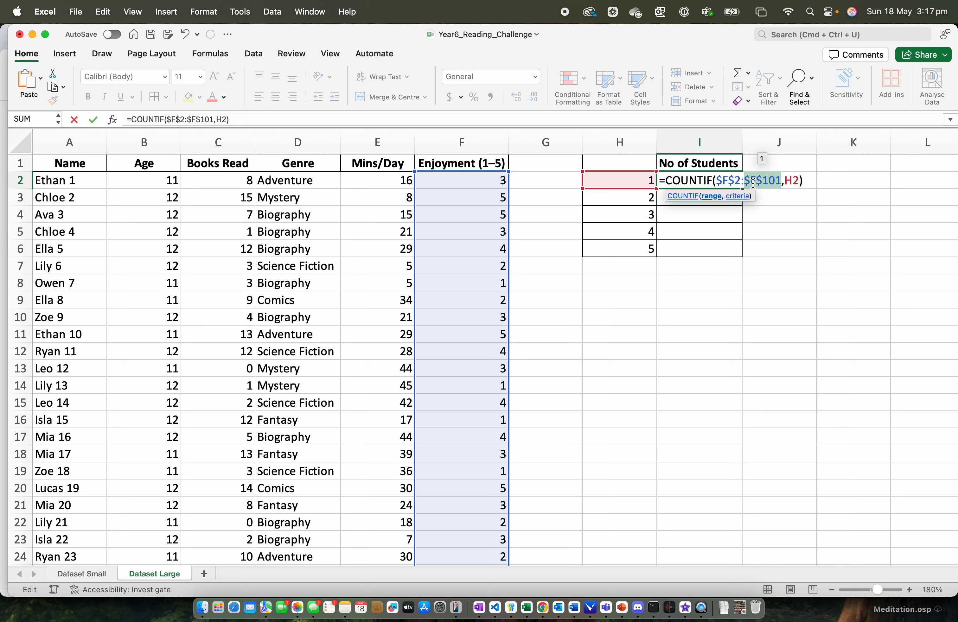
key("ctrl+Return")
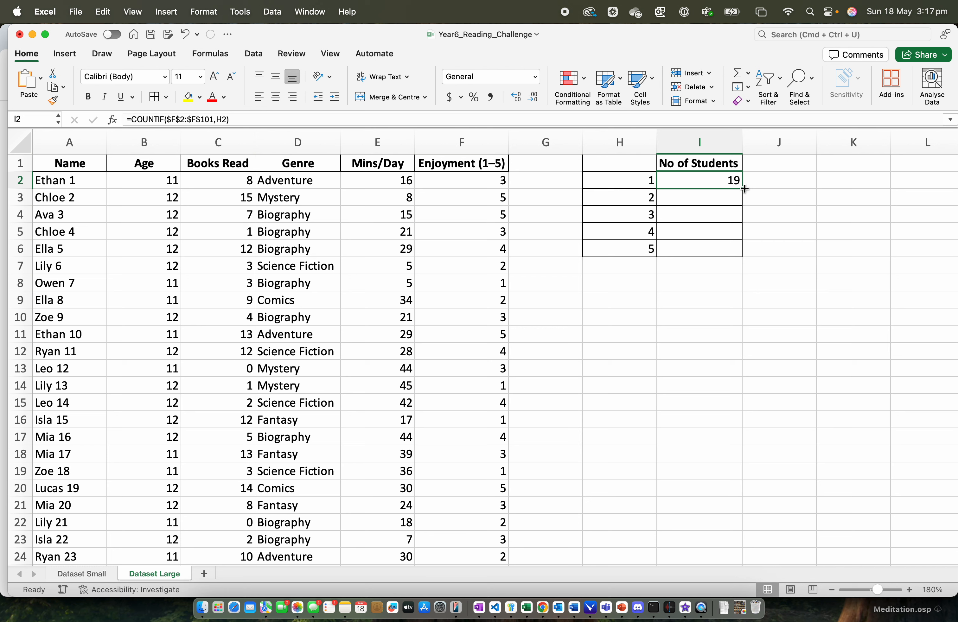
left_click_drag(745, 189, 744, 256)
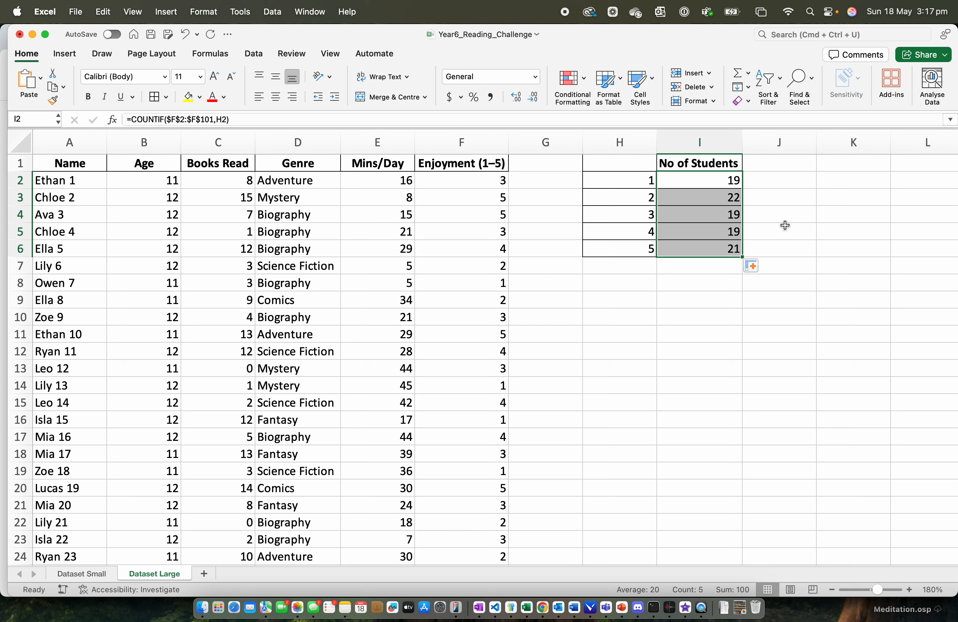
- Examine the filled formulas in cells I3 to I6, comparing the range and criteria reference each one uses
left_click(712, 197)
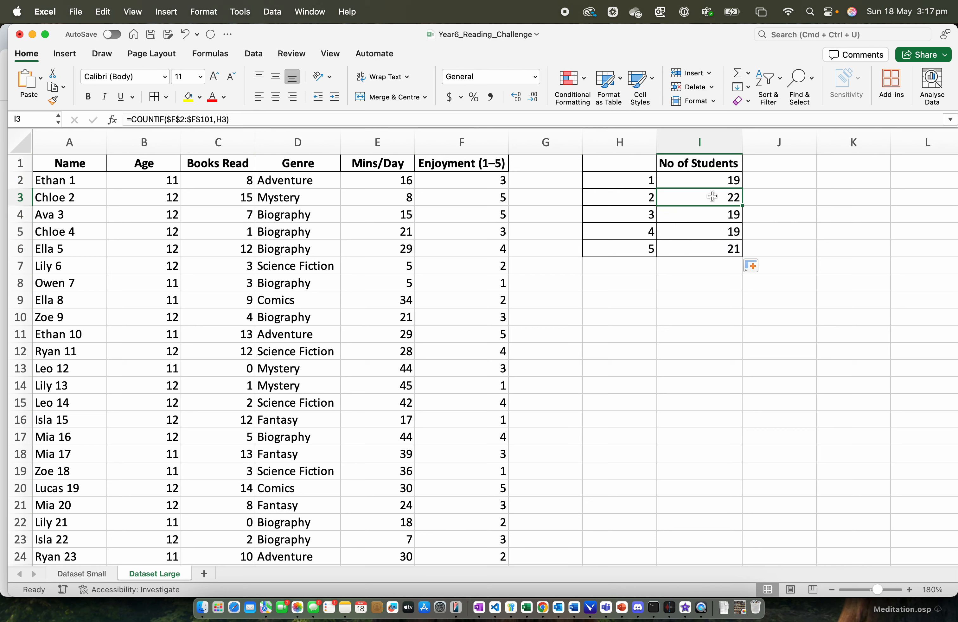
left_click(709, 217)
left_click(716, 234)
left_click(715, 248)
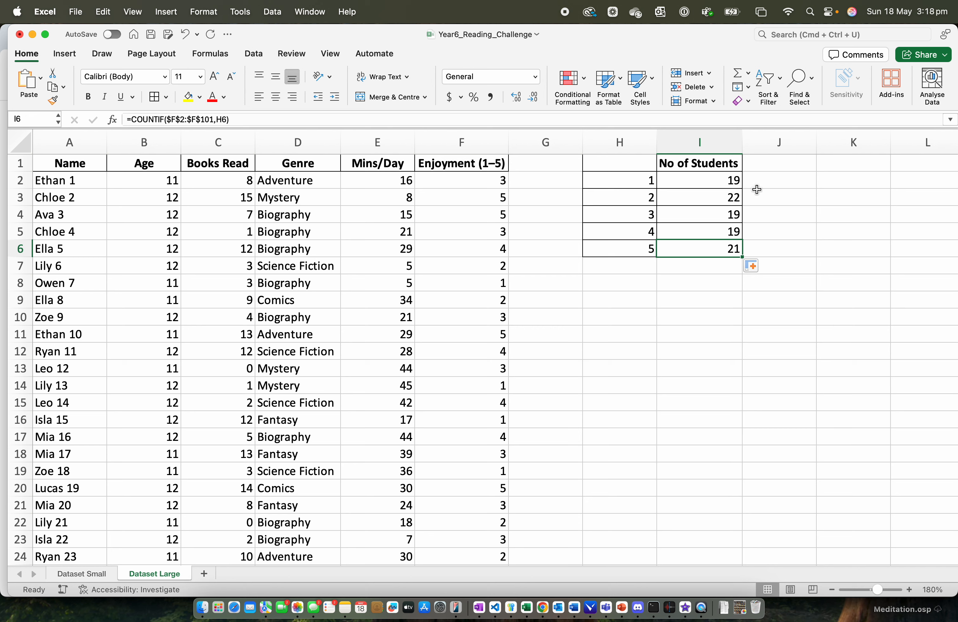
left_click(723, 188)
left_click(730, 200)
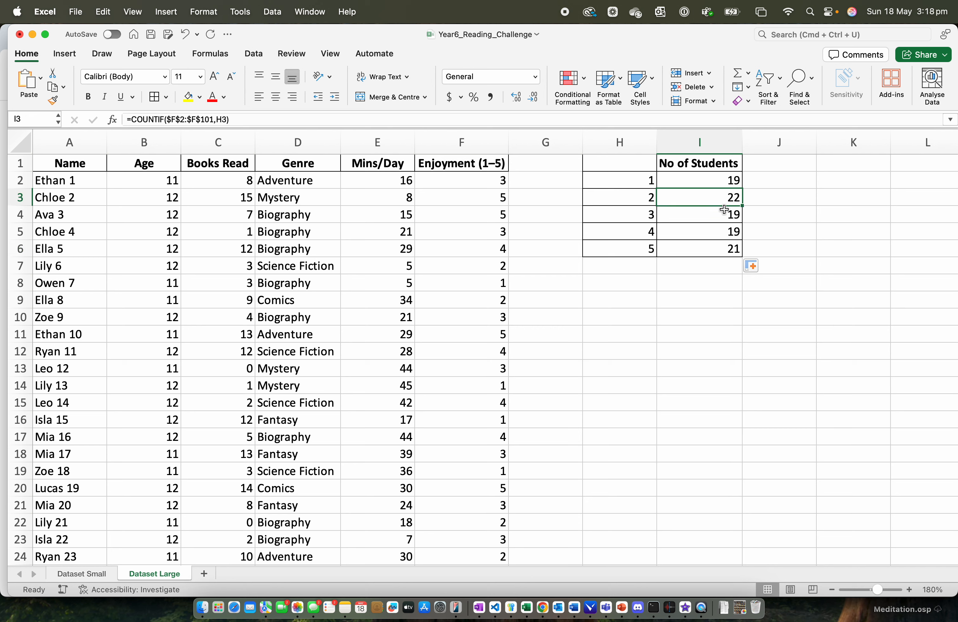
left_click(714, 221)
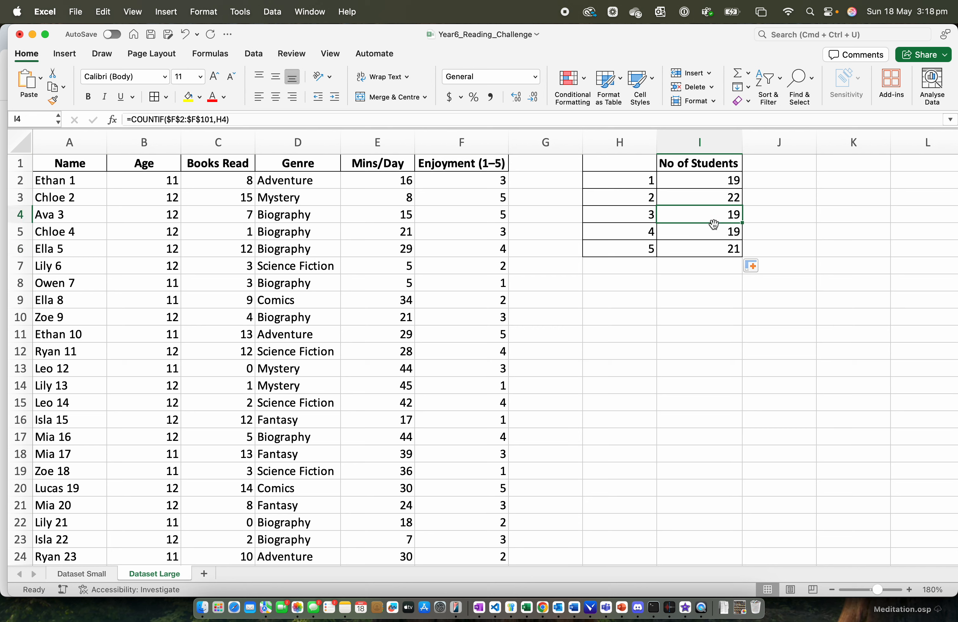
left_click(715, 233)
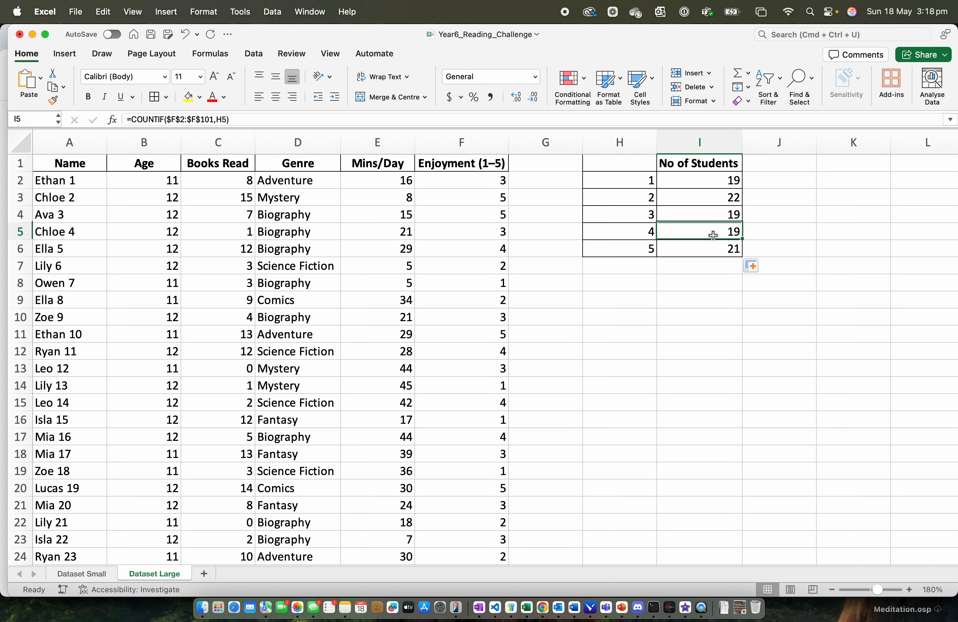
left_click(723, 248)
- Insert a 2D clustered column chart from H1:I6 on the Dataset Large sheet and place it just below the count table
left_click_drag(646, 163, 727, 250)
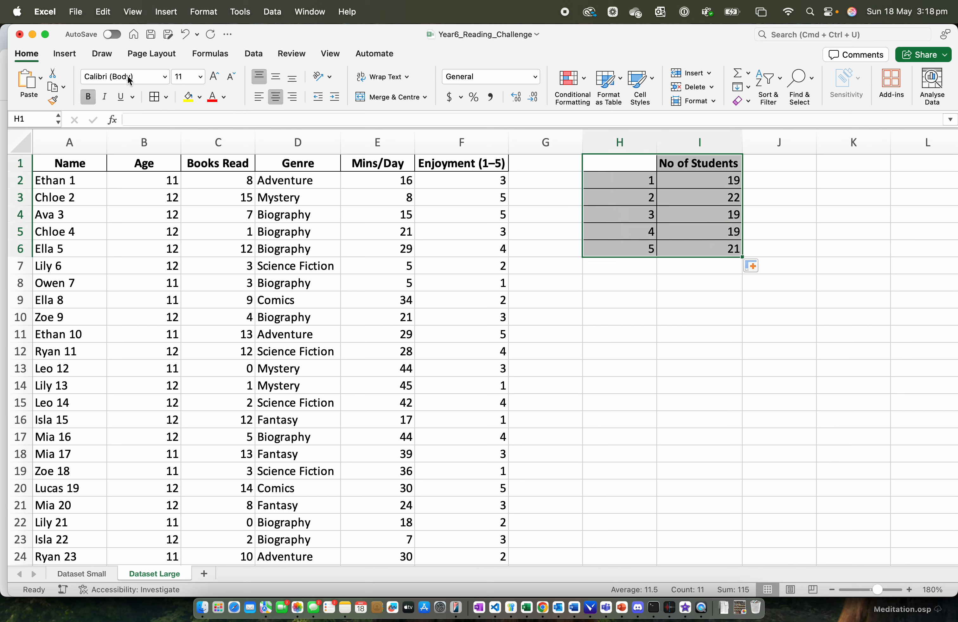
left_click(59, 55)
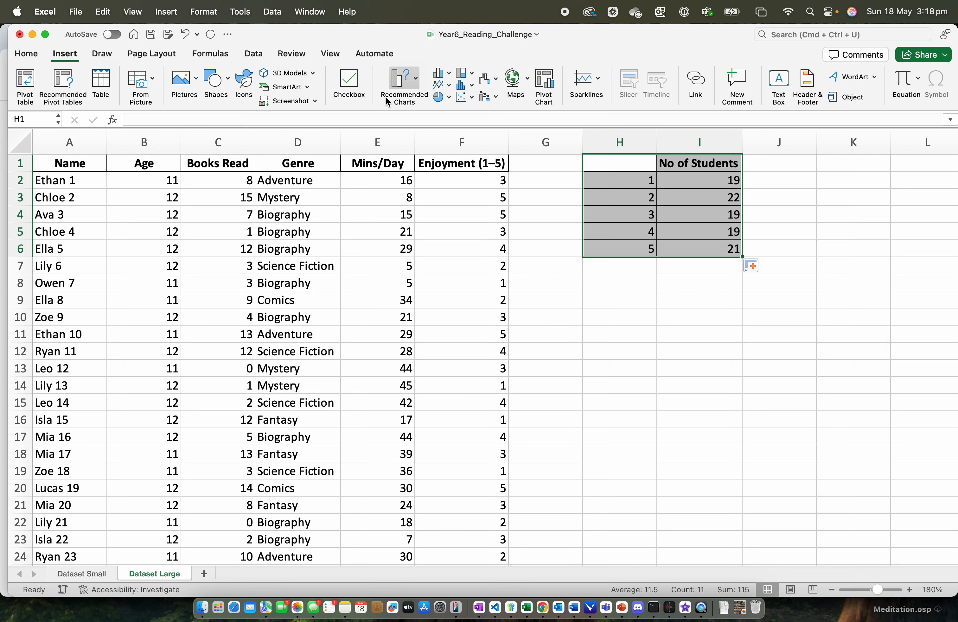
left_click(447, 75)
left_click(461, 143)
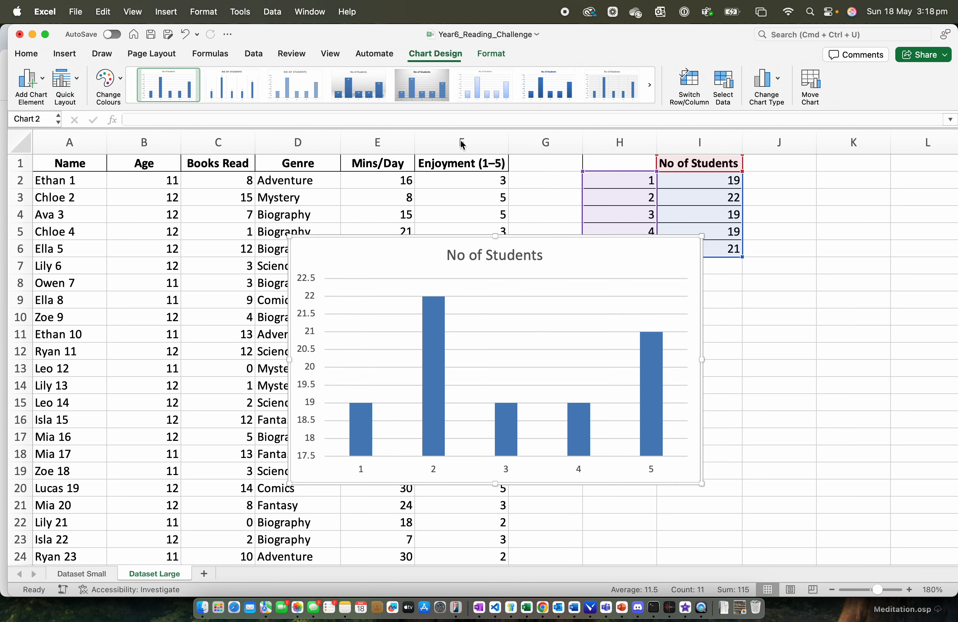
left_click_drag(567, 253, 811, 300)
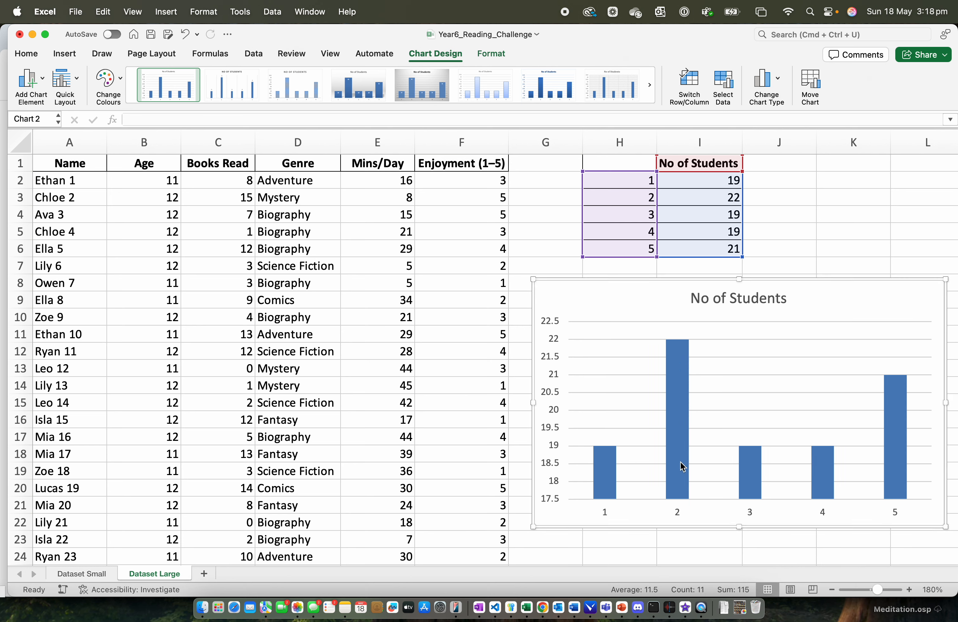
mouse_move(682, 467)
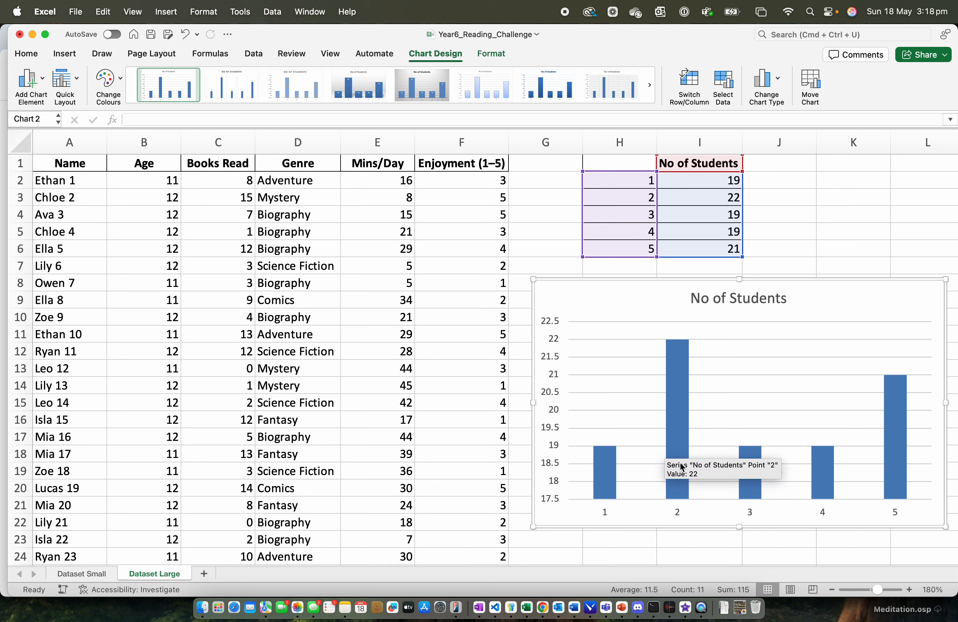